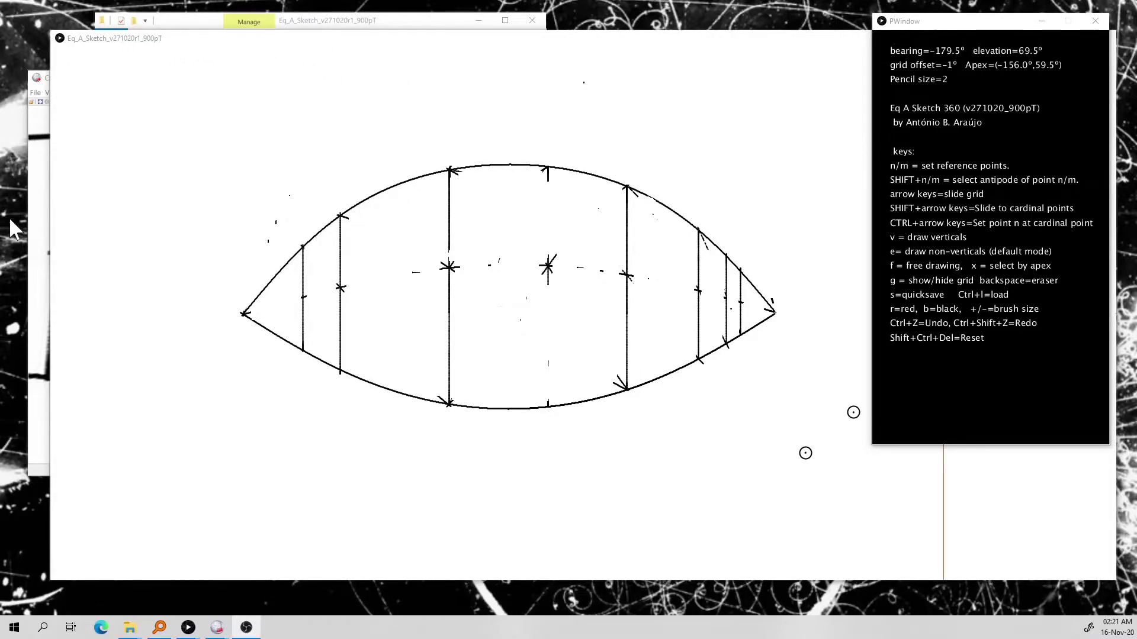
# Step: Pan the saved sketch panorama in FSPViewer around the apex and grid, then return to the sketch canvas
pyautogui.click(28, 218)
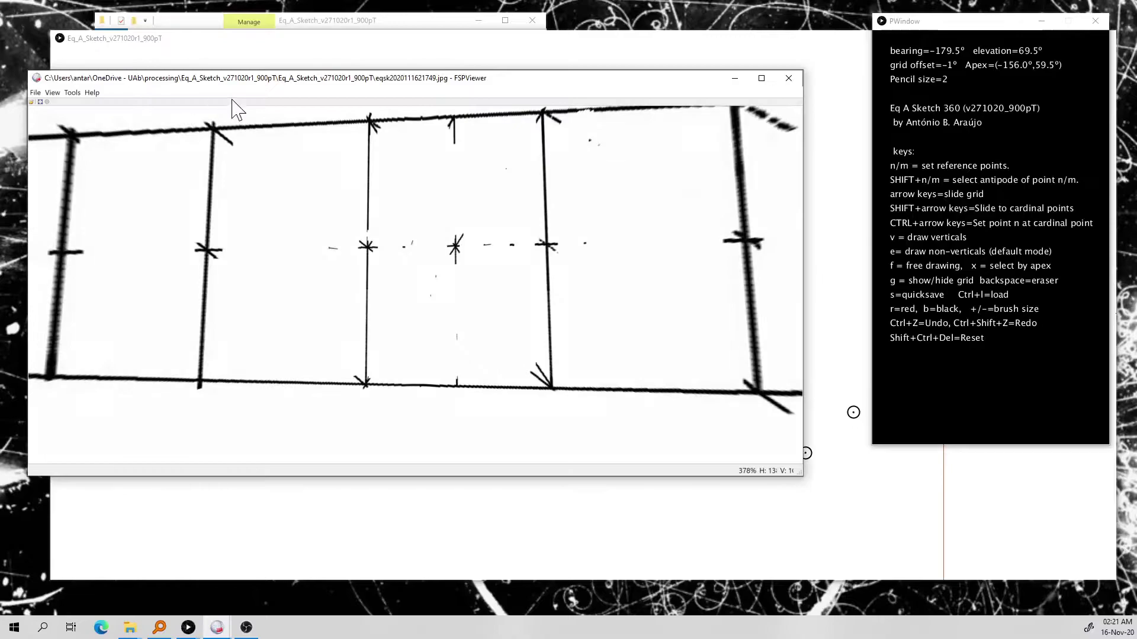
pyautogui.moveTo(274, 85); pyautogui.dragTo(291, 80)
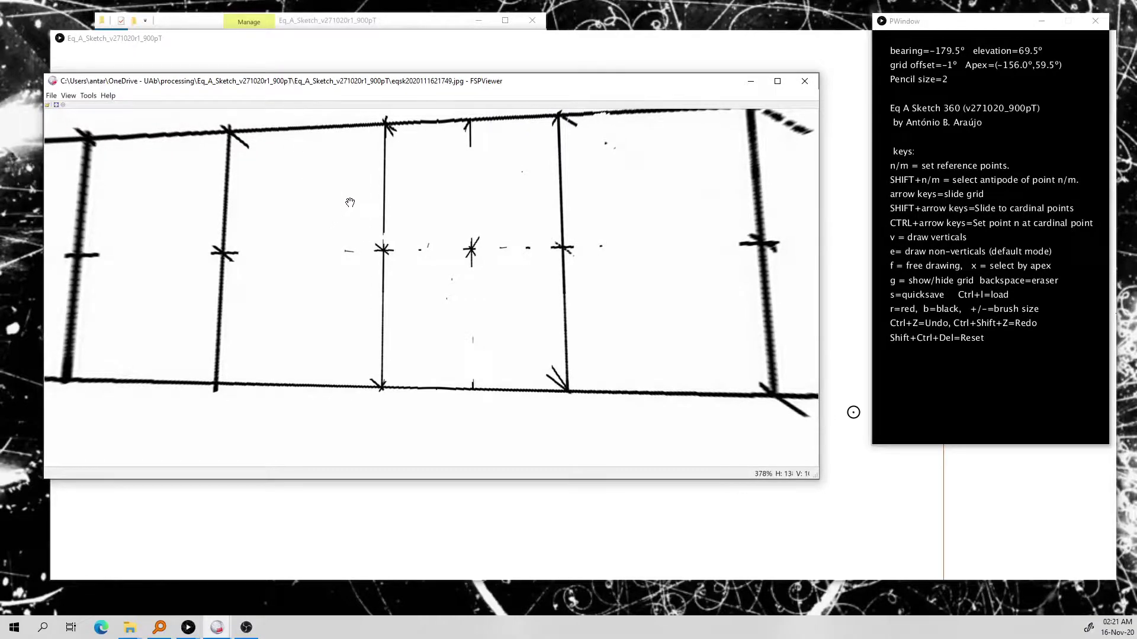
pyautogui.moveTo(444, 276); pyautogui.dragTo(473, 248)
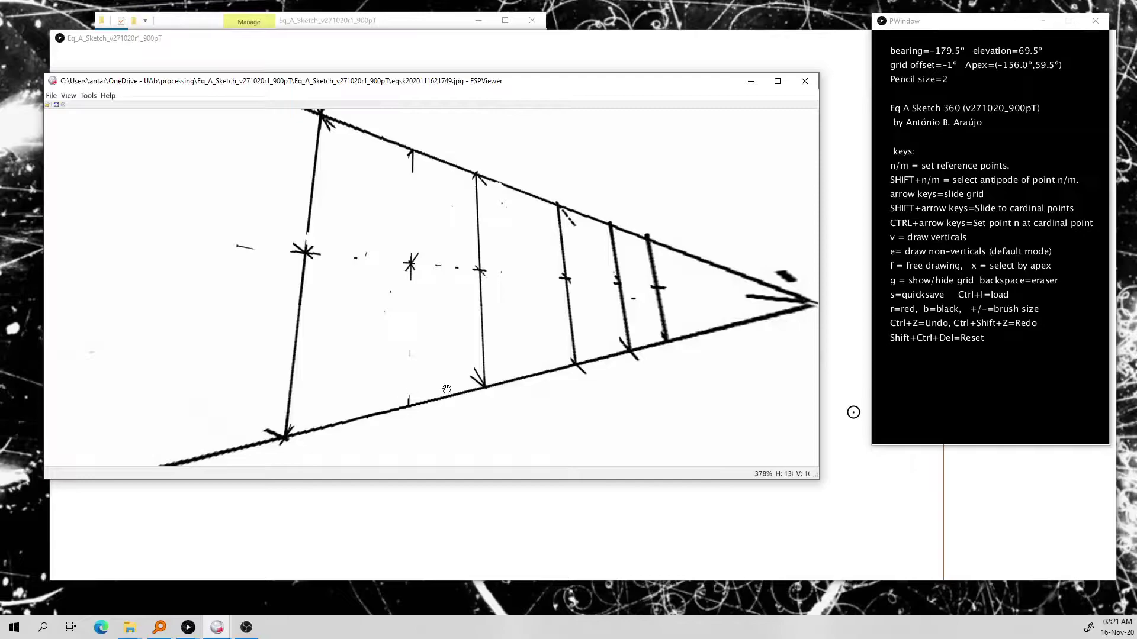
pyautogui.moveTo(538, 305); pyautogui.dragTo(477, 283)
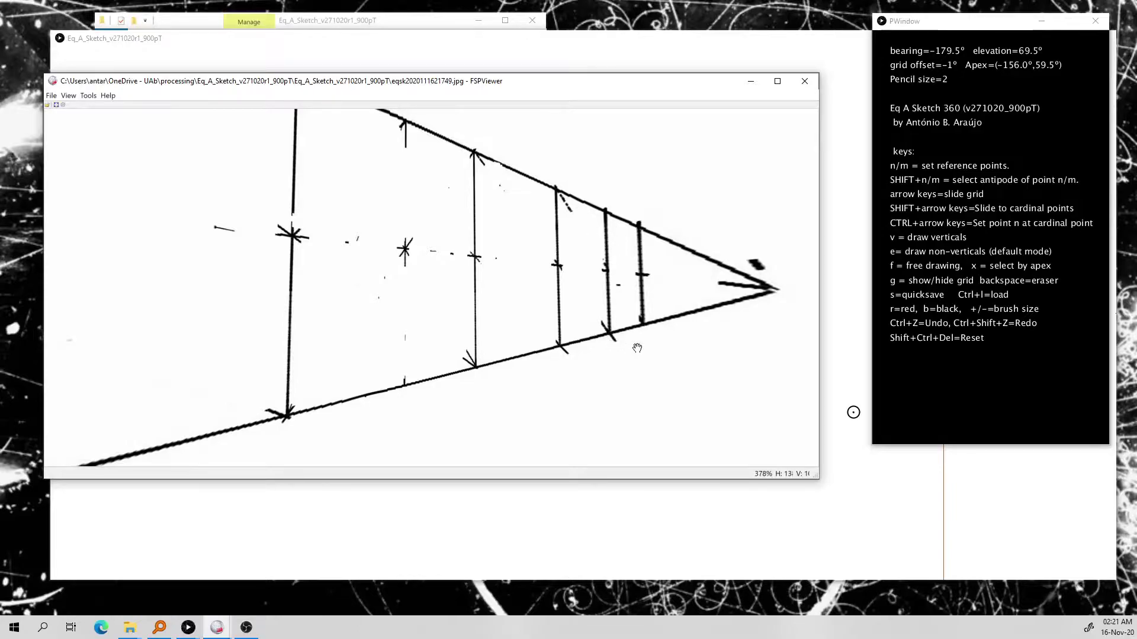
pyautogui.moveTo(300, 268); pyautogui.dragTo(300, 244)
pyautogui.moveTo(367, 332); pyautogui.dragTo(536, 327)
pyautogui.click(414, 47)
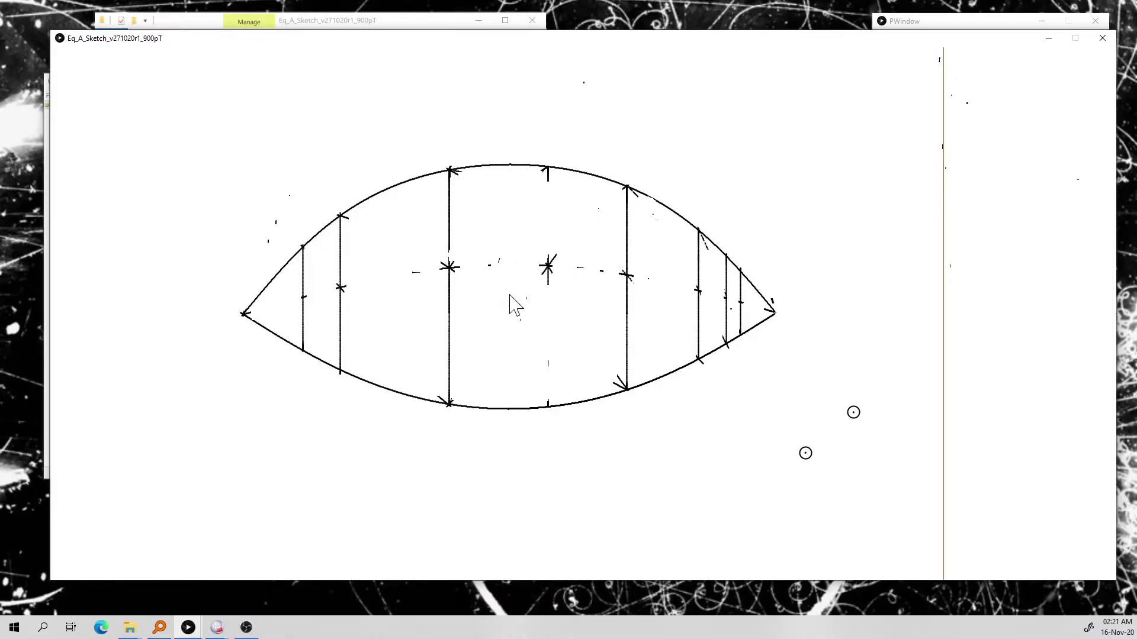
pyautogui.click(329, 21)
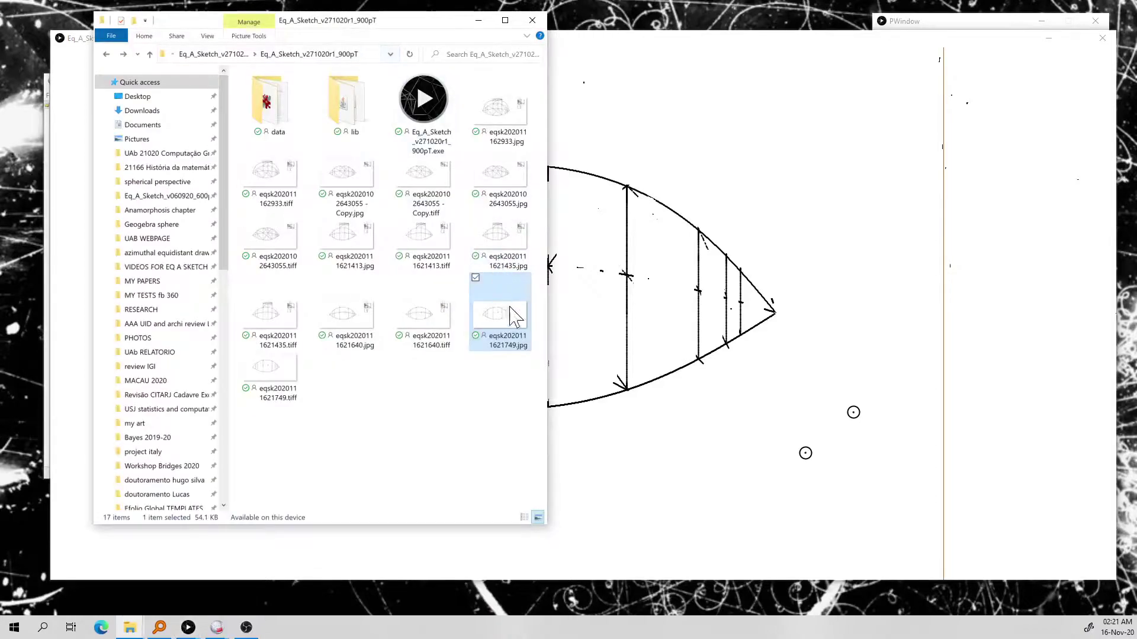
pyautogui.moveTo(314, 30); pyautogui.dragTo(487, 48)
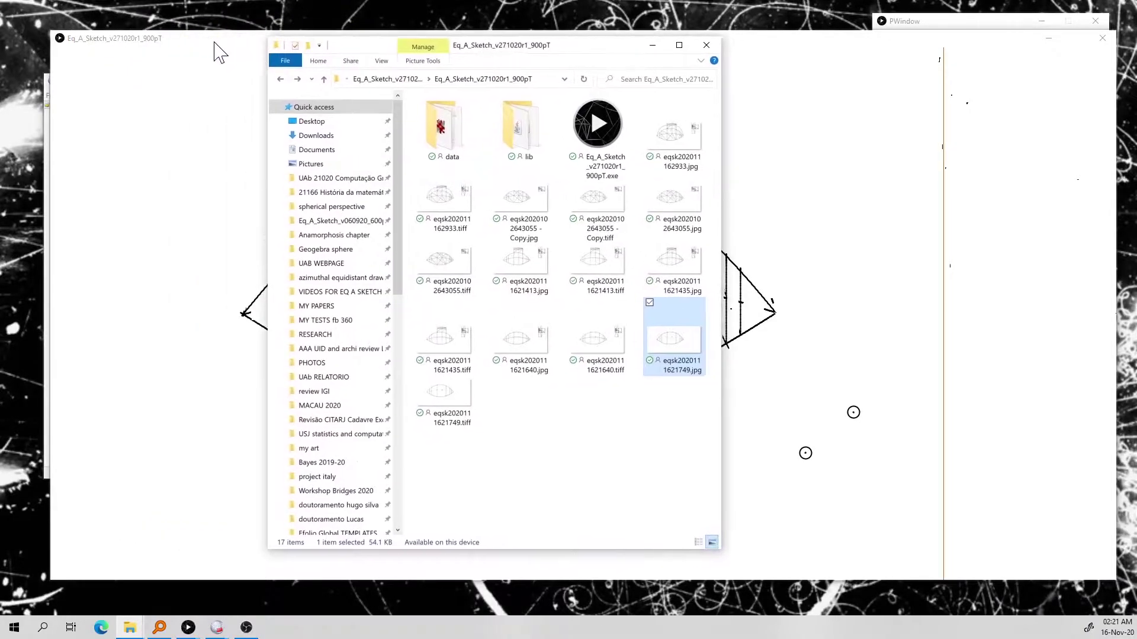
pyautogui.click(231, 74)
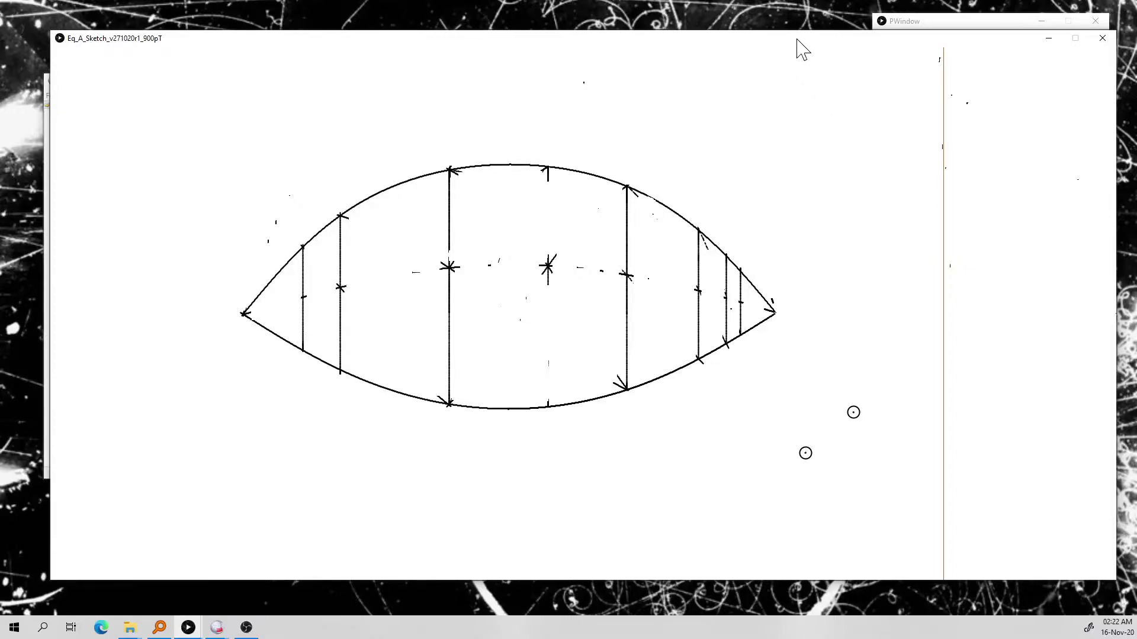
# Step: Freehand a small box beside the lens and divide it into four cells
pyautogui.moveTo(797, 40); pyautogui.dragTo(786, 43)
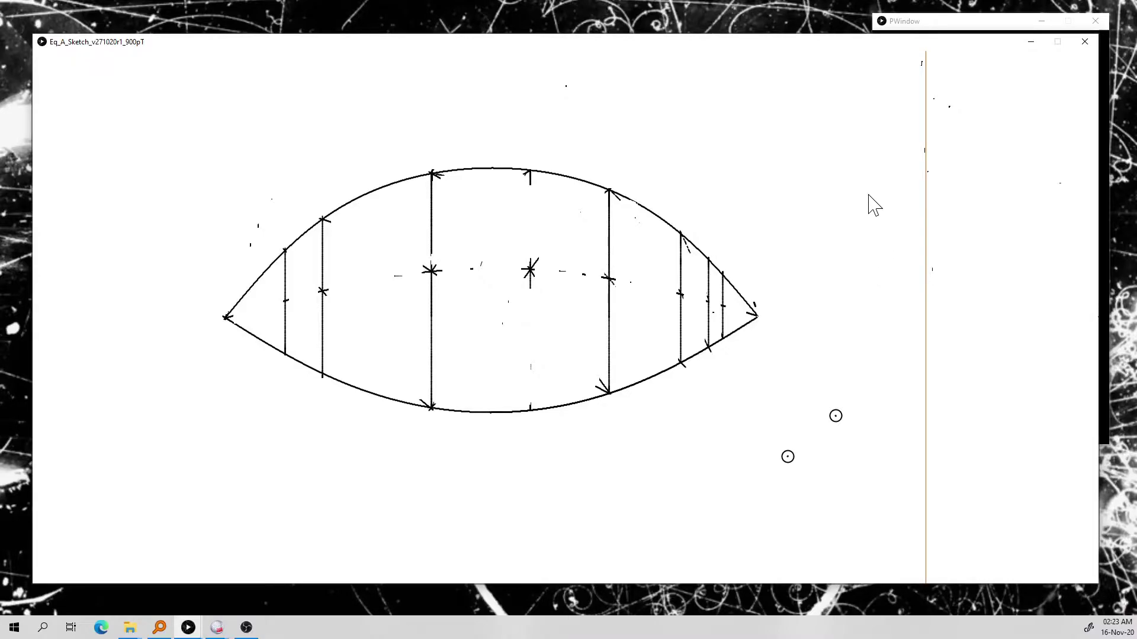
pyautogui.moveTo(888, 173); pyautogui.dragTo(882, 255)
pyautogui.moveTo(886, 173)
pyautogui.mouseDown()
pyautogui.moveTo(943, 173)
pyautogui.moveTo(946, 259)
pyautogui.moveTo(914, 255)
pyautogui.moveTo(949, 258)
pyautogui.mouseUp()
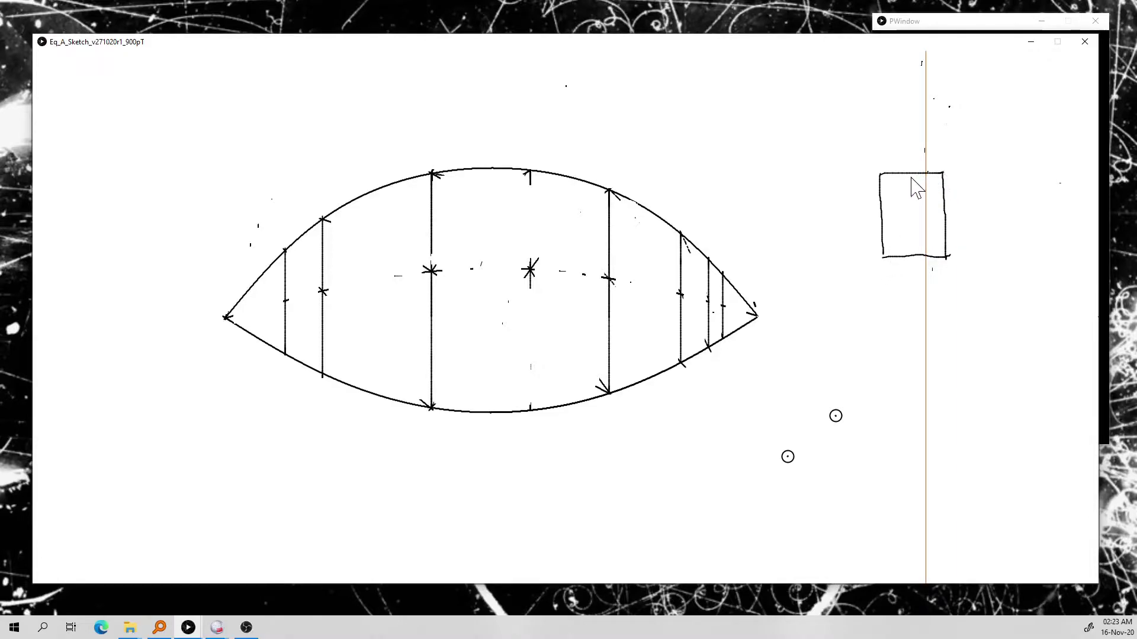
pyautogui.moveTo(910, 176); pyautogui.dragTo(916, 257)
pyautogui.moveTo(881, 216); pyautogui.dragTo(950, 214)
pyautogui.moveTo(908, 173); pyautogui.dragTo(911, 214)
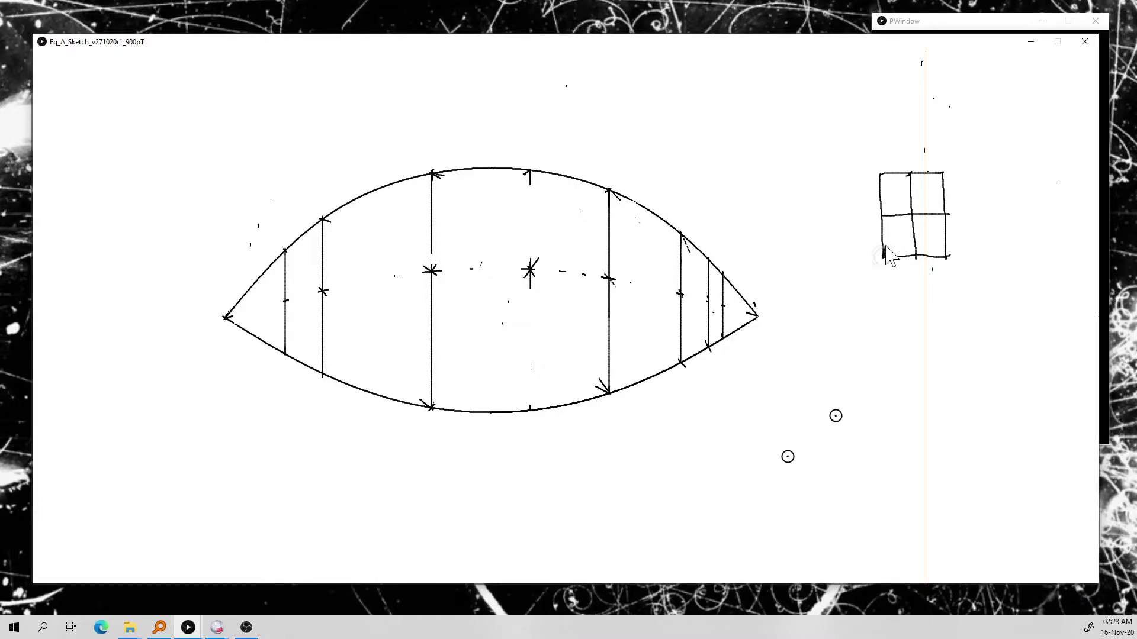
# Step: Add a diagonal from the box's bottom-left corner and extend both sides upward
pyautogui.moveTo(883, 257); pyautogui.dragTo(936, 95)
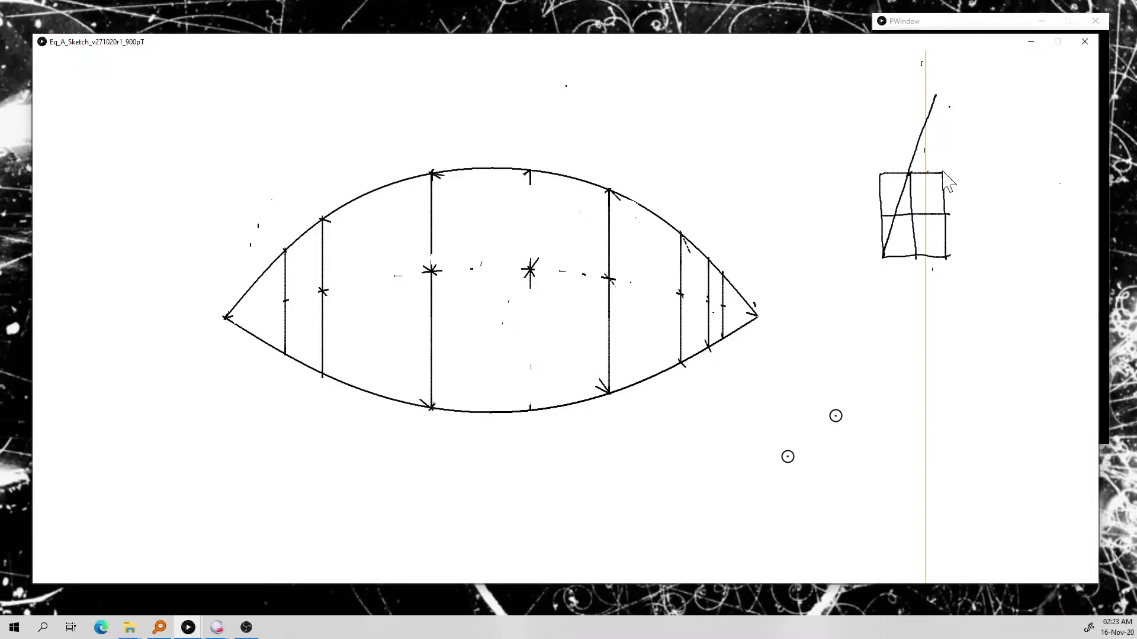
pyautogui.moveTo(943, 171)
pyautogui.mouseDown()
pyautogui.moveTo(937, 91)
pyautogui.moveTo(882, 95)
pyautogui.mouseUp()
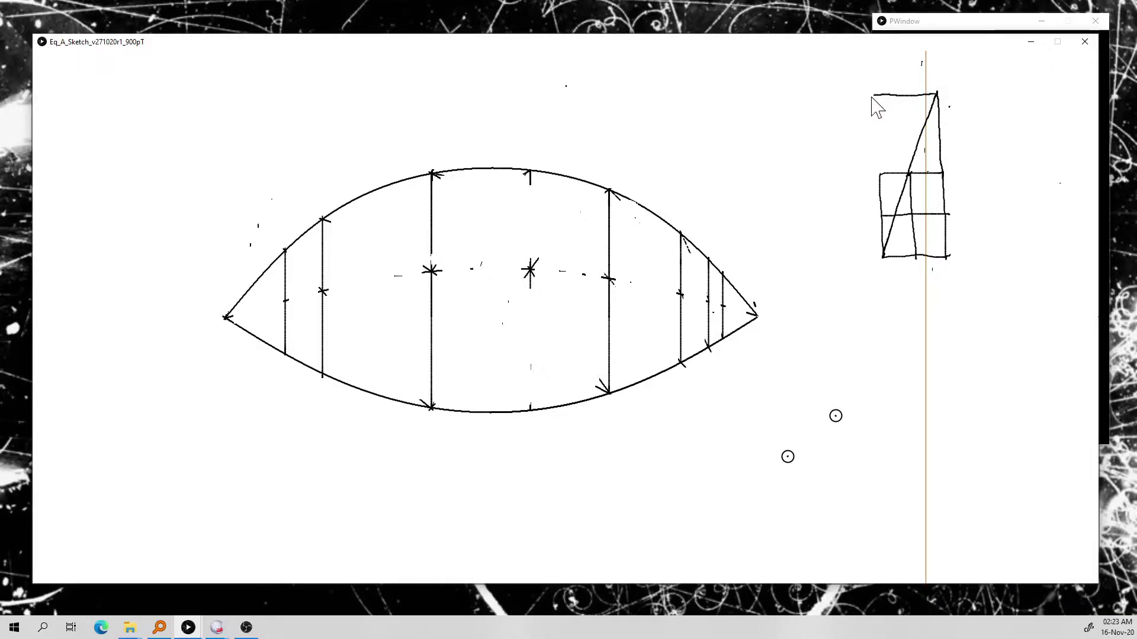
pyautogui.moveTo(881, 175); pyautogui.dragTo(877, 123)
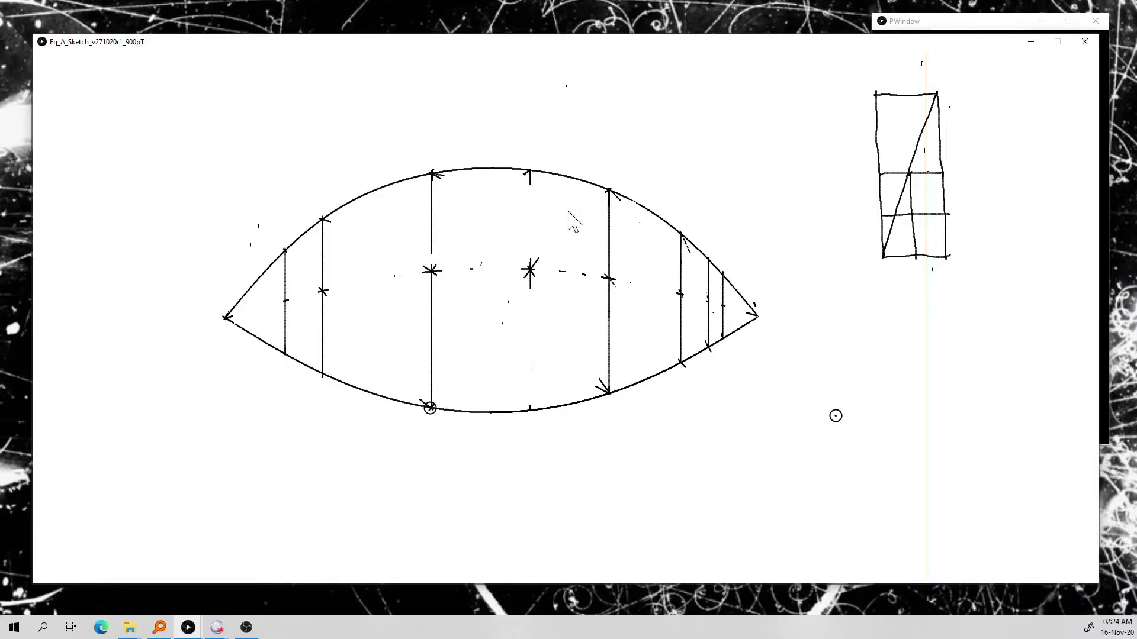
# Step: Set the top-centre tick as reference and draw a great-circle curve up from the left vertical's bottom
pyautogui.click(609, 190)
pyautogui.click(530, 171)
pyautogui.moveTo(435, 408)
pyautogui.mouseDown()
pyautogui.moveTo(485, 239)
pyautogui.moveTo(536, 158)
pyautogui.moveTo(589, 112)
pyautogui.moveTo(631, 112)
pyautogui.mouseUp()
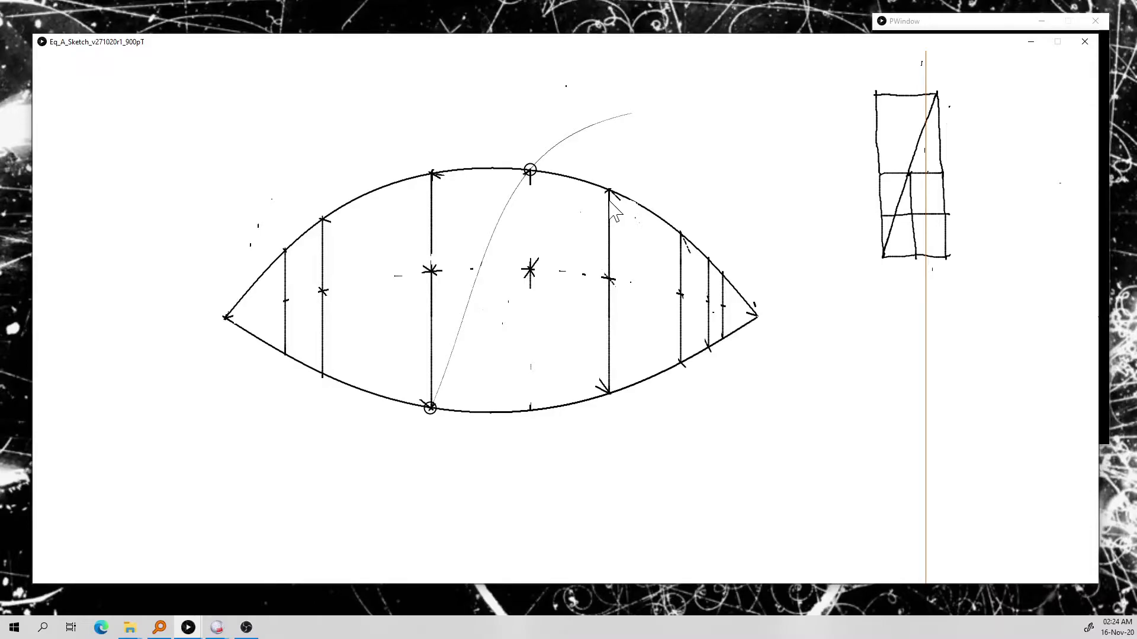
# Step: Extend the right and left tall verticals above the lens toward the top of the canvas
pyautogui.click(610, 201)
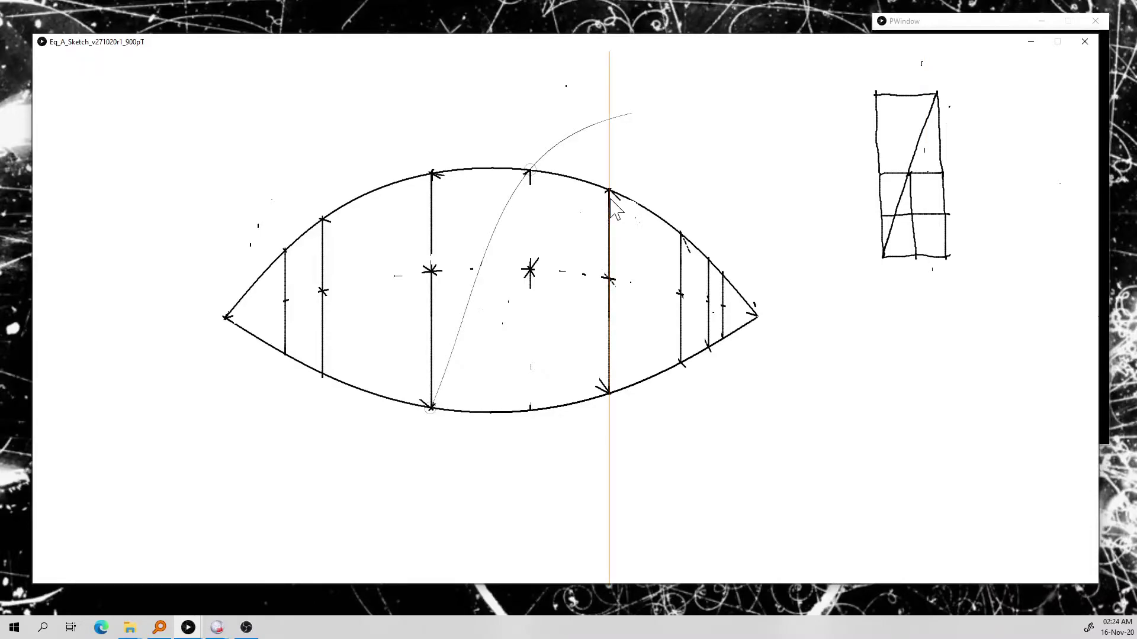
pyautogui.moveTo(610, 200); pyautogui.dragTo(610, 65)
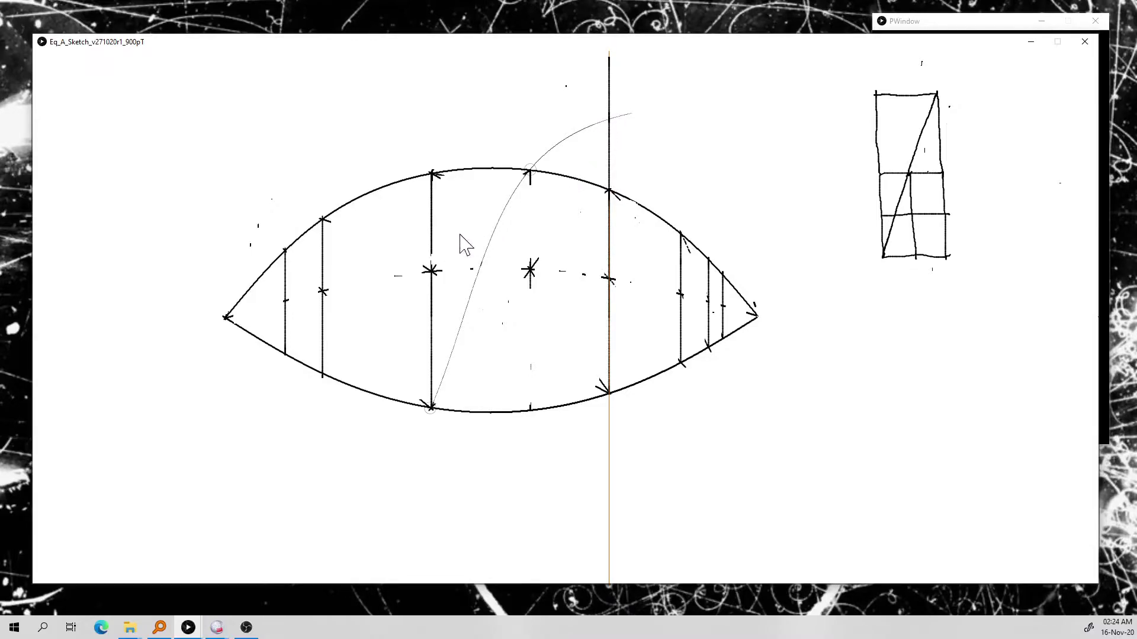
pyautogui.click(437, 228)
pyautogui.moveTo(437, 228)
pyautogui.mouseDown()
pyautogui.moveTo(449, 67)
pyautogui.moveTo(447, 133)
pyautogui.mouseUp()
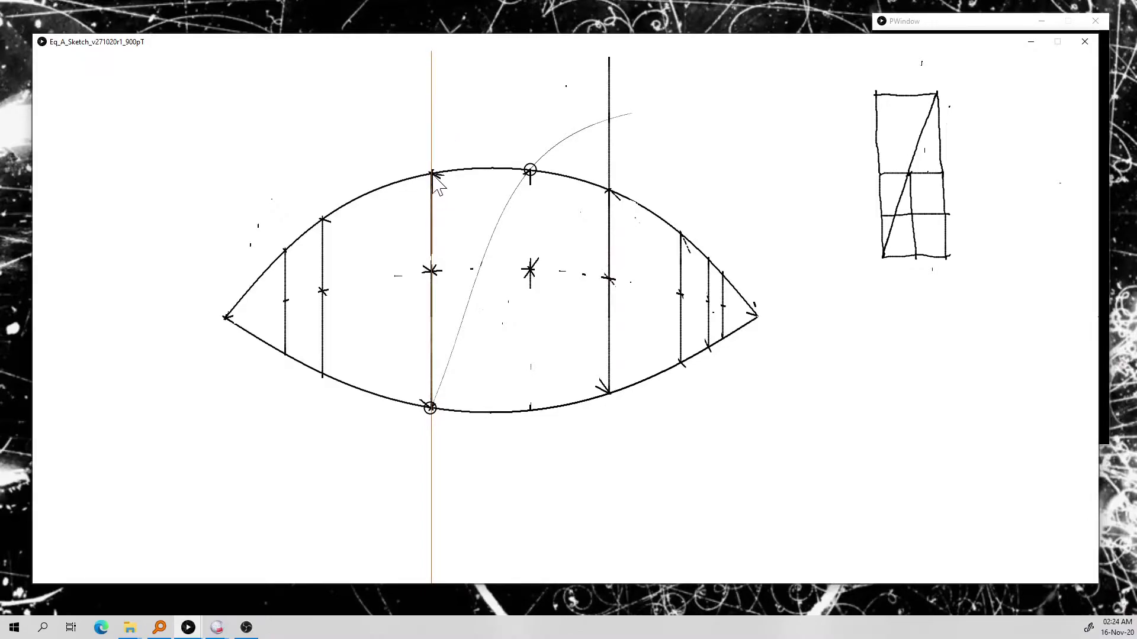
pyautogui.moveTo(436, 180); pyautogui.dragTo(437, 59)
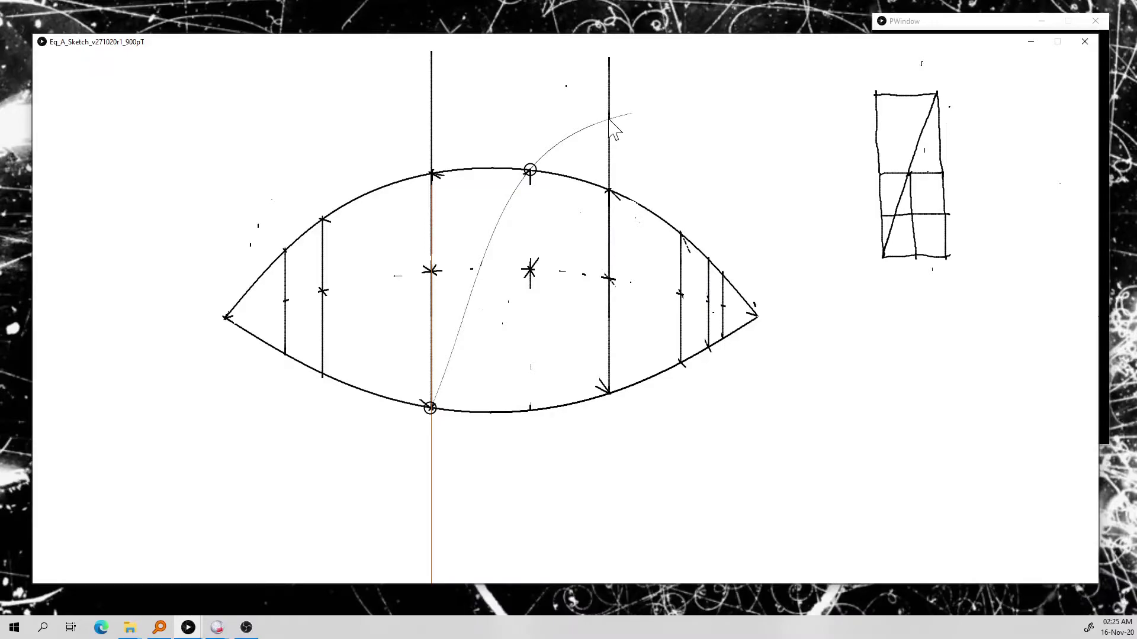
# Step: Draw an arc from the lens's right tip through the grey curve's crossing with the right vertical
pyautogui.click(609, 119)
pyautogui.click(757, 316)
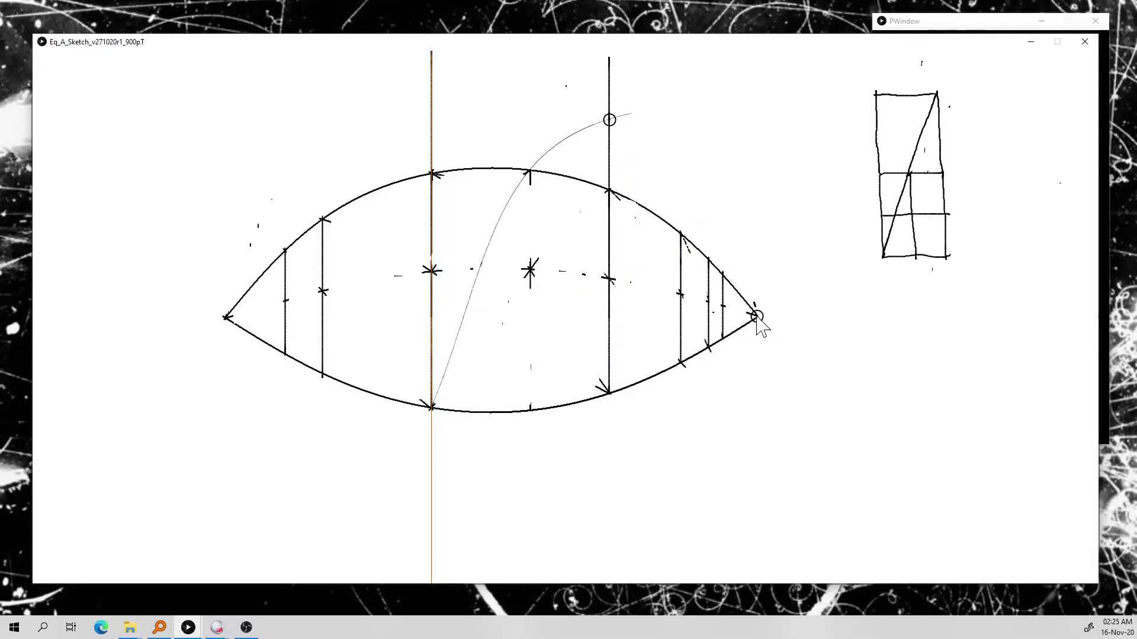
pyautogui.moveTo(760, 324)
pyautogui.mouseDown()
pyautogui.moveTo(711, 241)
pyautogui.moveTo(634, 172)
pyautogui.moveTo(541, 139)
pyautogui.moveTo(464, 141)
pyautogui.moveTo(372, 164)
pyautogui.moveTo(278, 264)
pyautogui.moveTo(223, 373)
pyautogui.mouseUp()
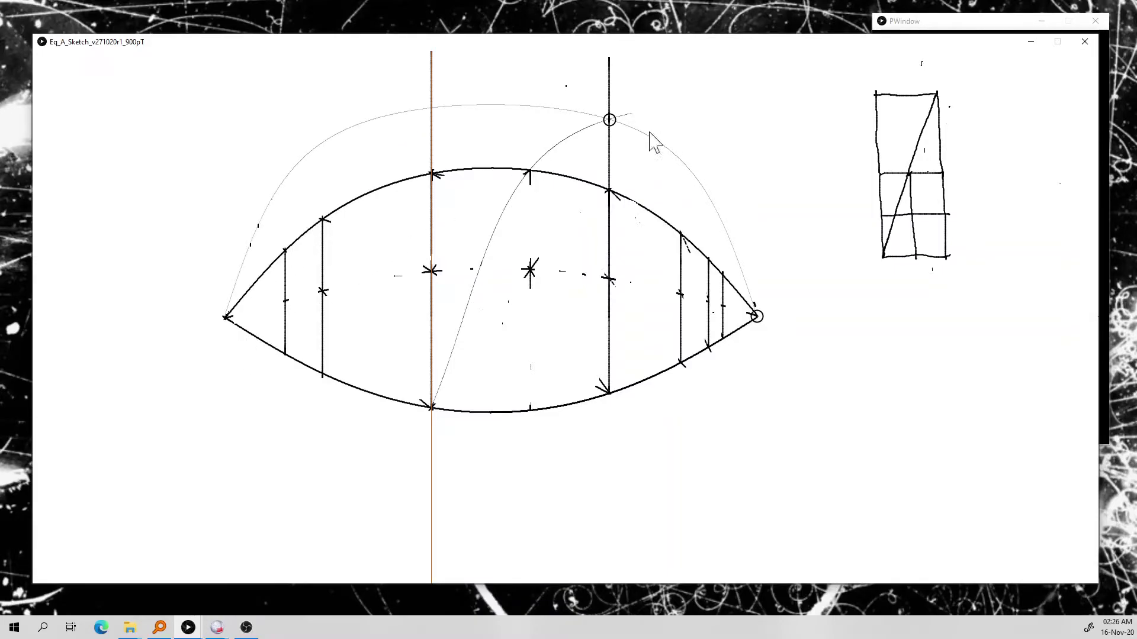
# Step: Undo the long arc, draw a short arc from the right crossing to the left vertical
pyautogui.hotkey('ctrl', 'z')
pyautogui.moveTo(610, 119)
pyautogui.mouseDown()
pyautogui.moveTo(533, 105)
pyautogui.moveTo(432, 125)
pyautogui.moveTo(460, 115)
pyautogui.mouseUp()
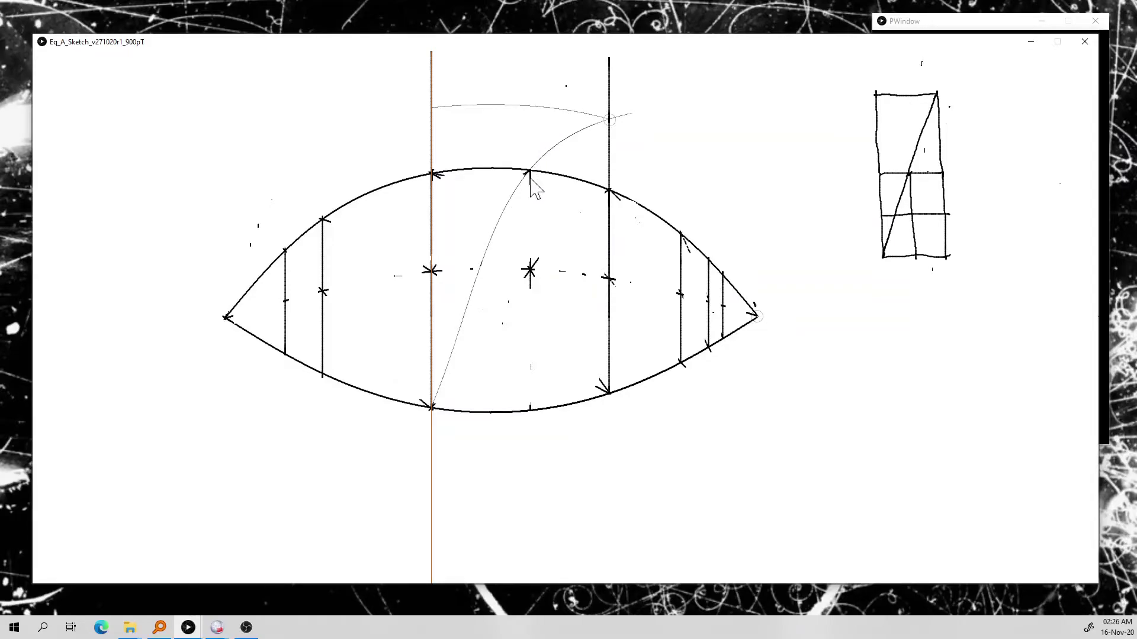
pyautogui.click(531, 179)
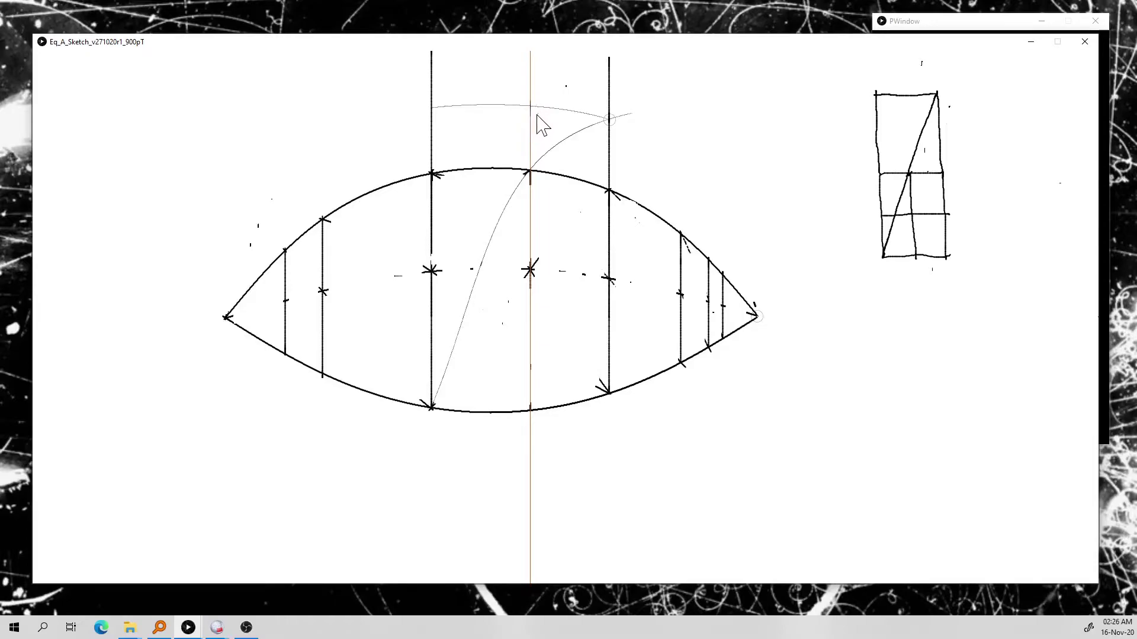
# Step: Draw a thin arc near the top from the right vertical's upper point to the left vertical
pyautogui.click(432, 118)
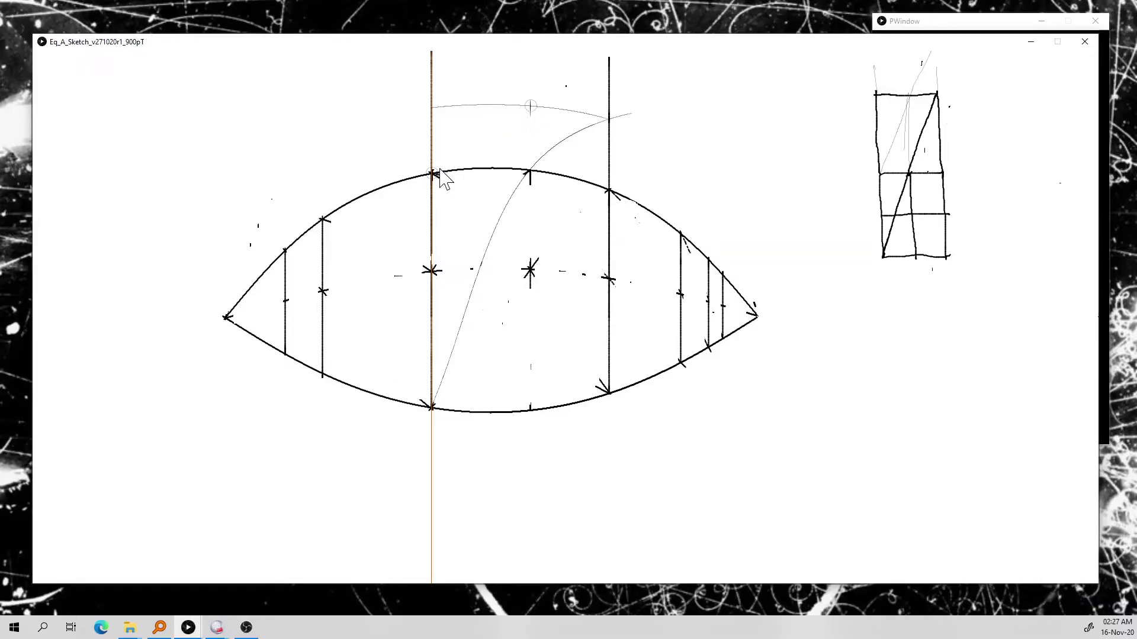
pyautogui.click(435, 173)
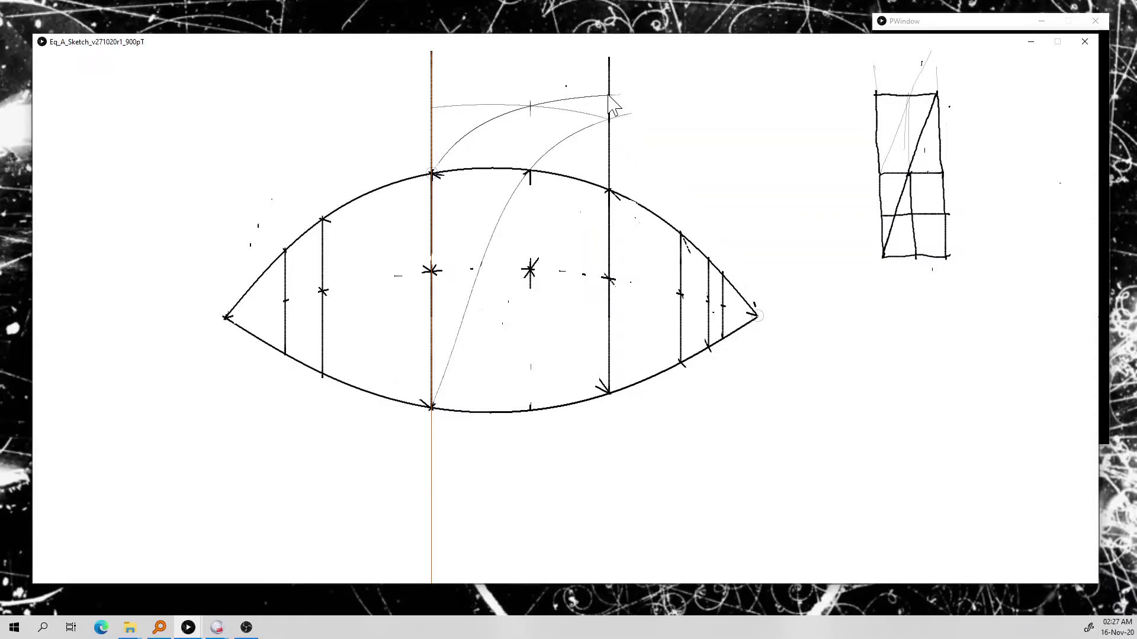
pyautogui.click(607, 94)
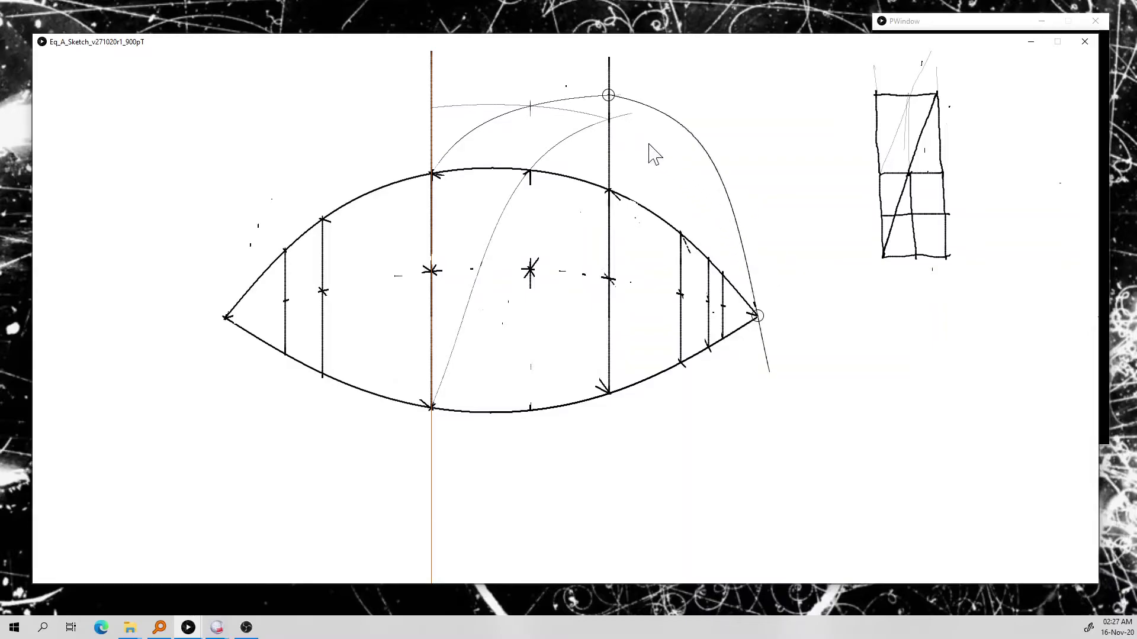
pyautogui.click(234, 408)
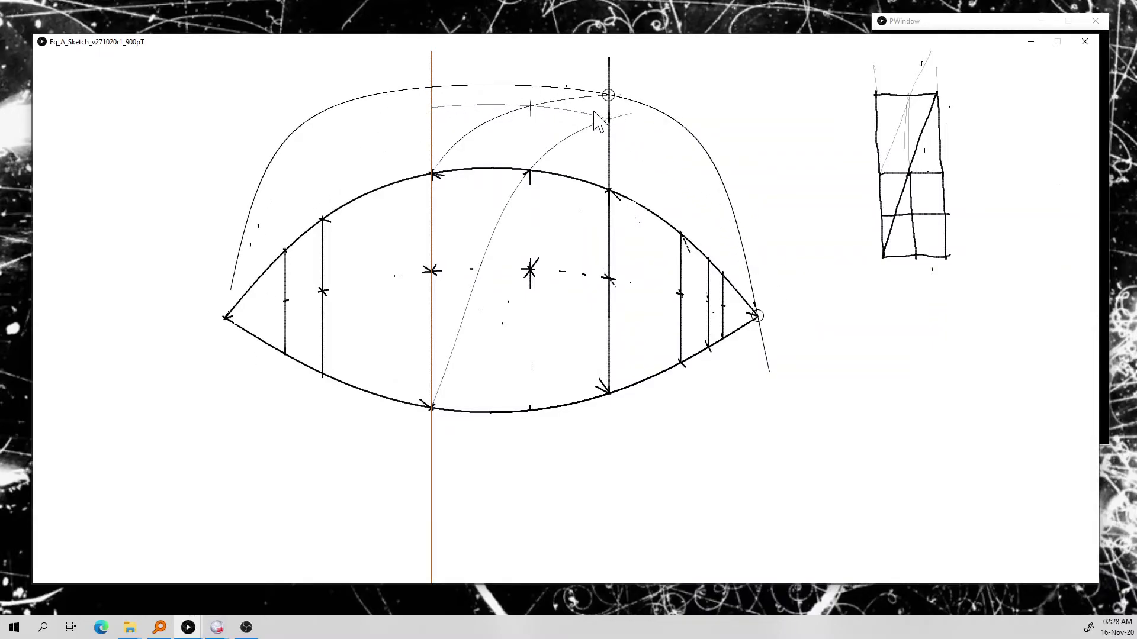
pyautogui.keyDown('ctrl'); pyautogui.click(610, 97); pyautogui.keyUp('ctrl')
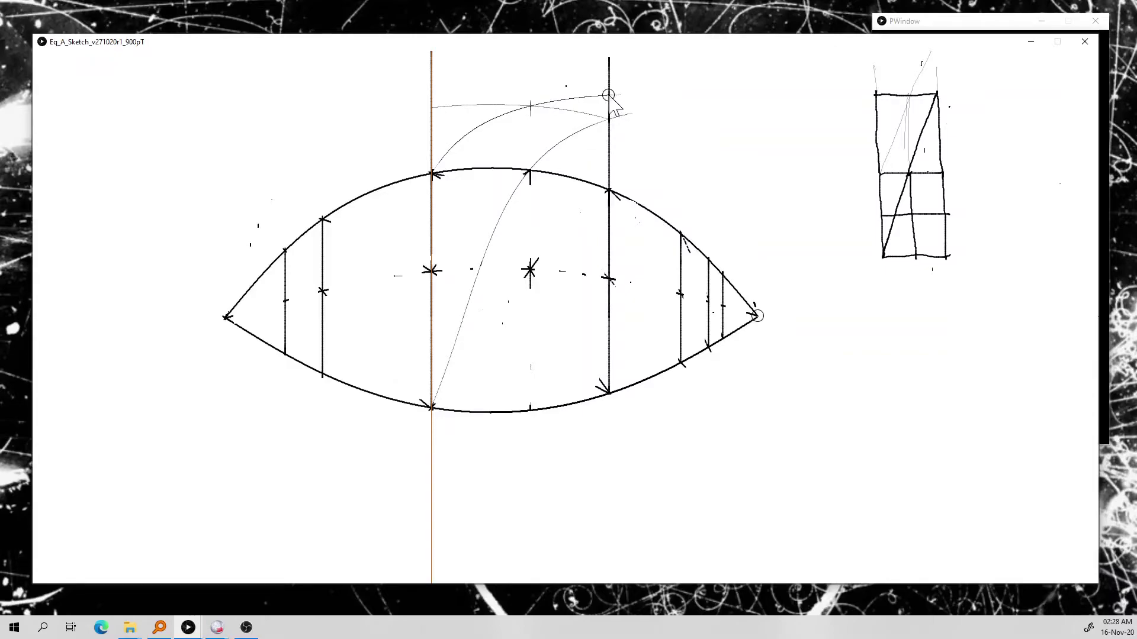
pyautogui.moveTo(611, 98)
pyautogui.mouseDown()
pyautogui.moveTo(553, 84)
pyautogui.moveTo(433, 88)
pyautogui.mouseUp()
# Step: Join a point on the left vertical to the upper centre point with an arc
pyautogui.click(431, 108)
pyautogui.click(531, 108)
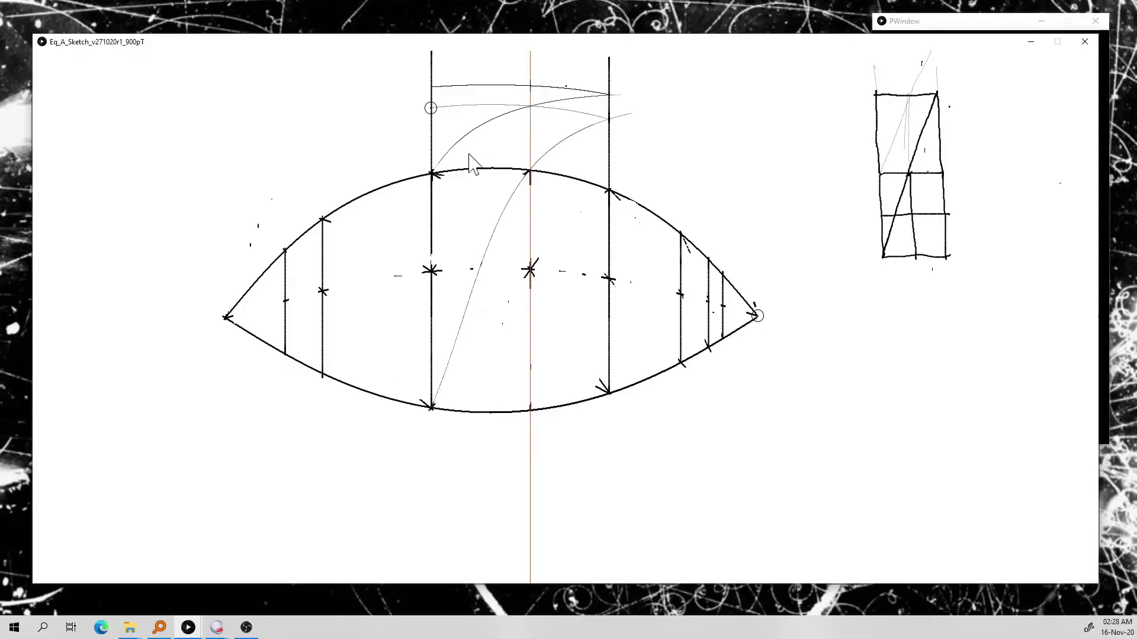
pyautogui.click(431, 160)
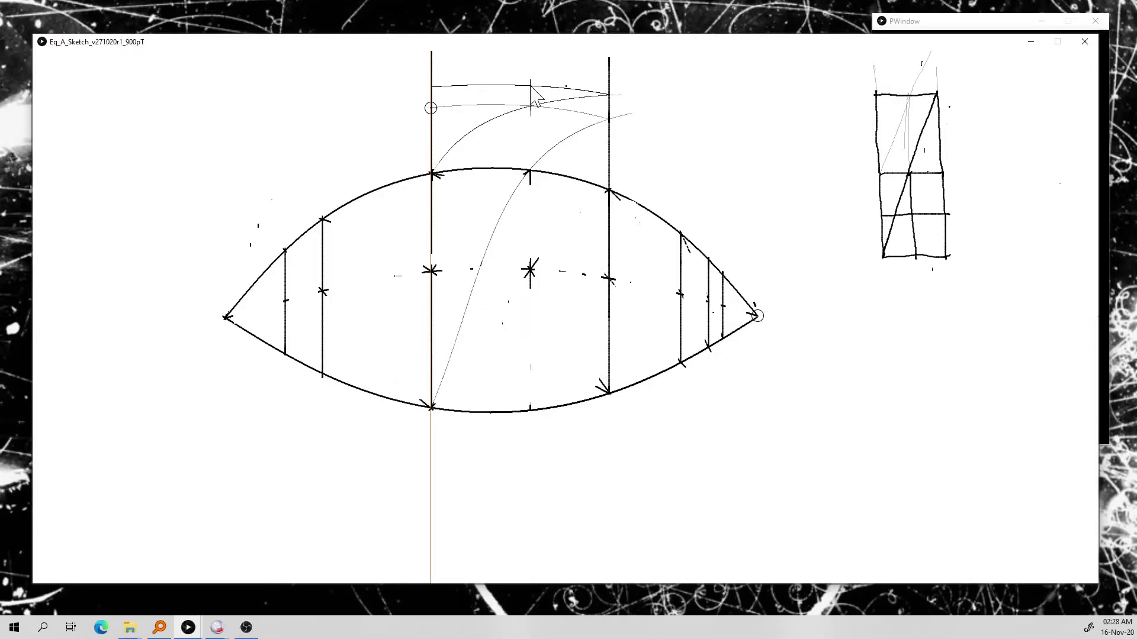
pyautogui.click(431, 107)
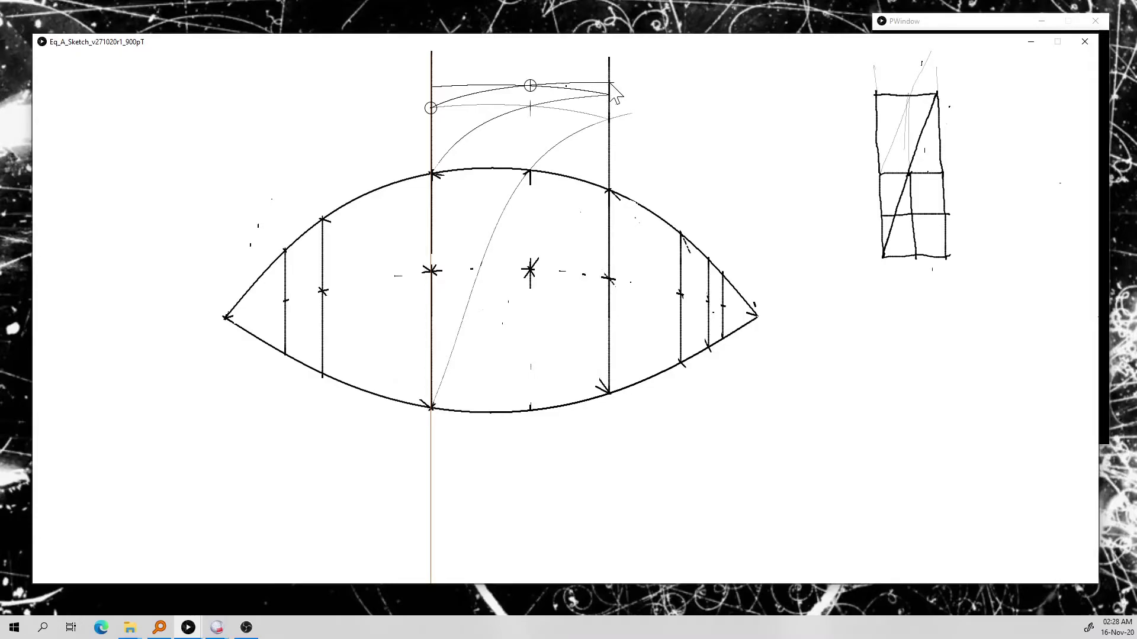
# Step: Add another arc across the top, undo the stray long curve, and extend it to the left vertical
pyautogui.click(758, 318)
pyautogui.click(431, 79)
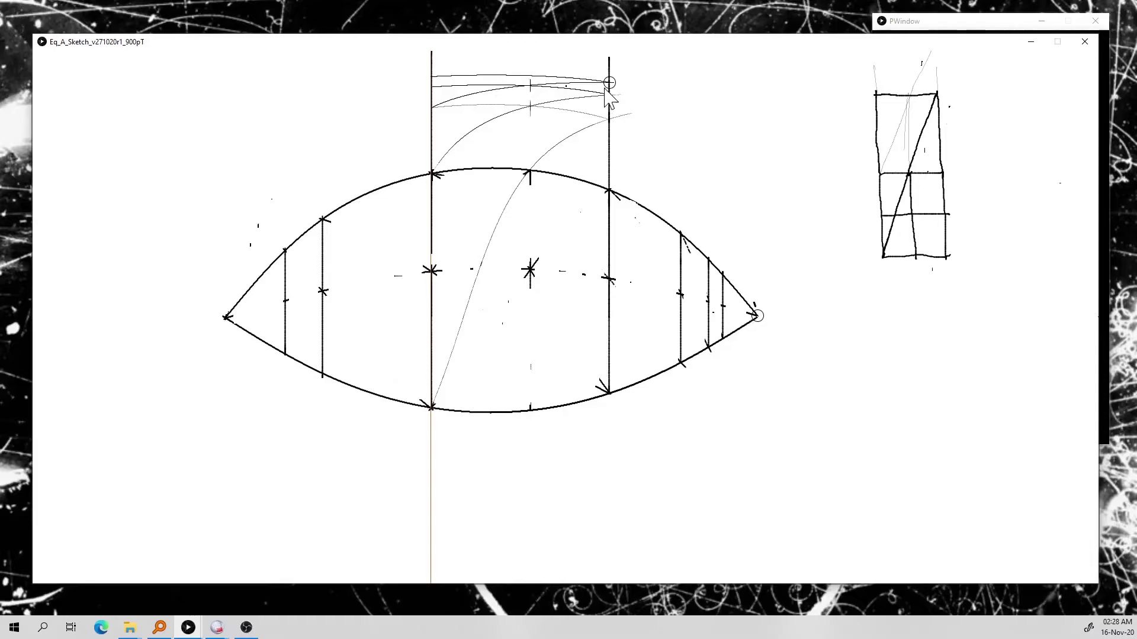
pyautogui.moveTo(393, 114); pyautogui.dragTo(233, 363)
pyautogui.moveTo(588, 79); pyautogui.dragTo(767, 175)
pyautogui.press('ctrl')
pyautogui.hotkey('ctrl', 'z')
pyautogui.moveTo(473, 83); pyautogui.dragTo(434, 84)
# Step: Move the sketch window right and down to expose the Explorer windows behind it
pyautogui.moveTo(477, 50)
pyautogui.mouseDown()
pyautogui.moveTo(571, 101)
pyautogui.moveTo(527, 81)
pyautogui.moveTo(524, 91)
pyautogui.mouseUp()
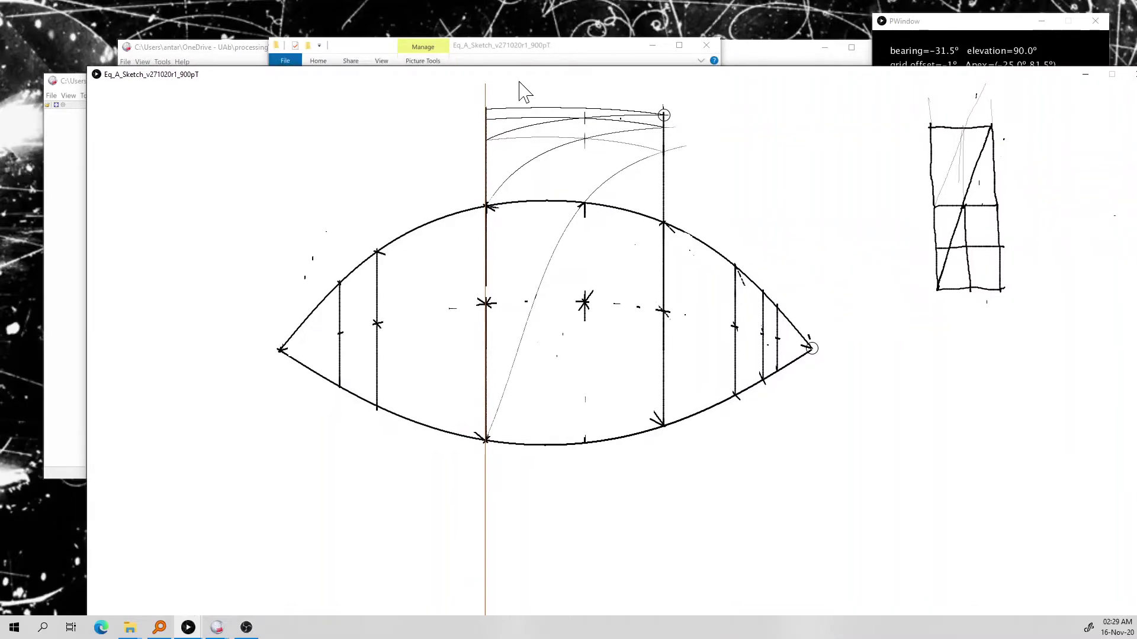
# Step: Close the old image viewer and bring the File Explorer window to the front
pyautogui.click(231, 55)
pyautogui.moveTo(233, 56); pyautogui.dragTo(403, 80)
pyautogui.click(868, 67)
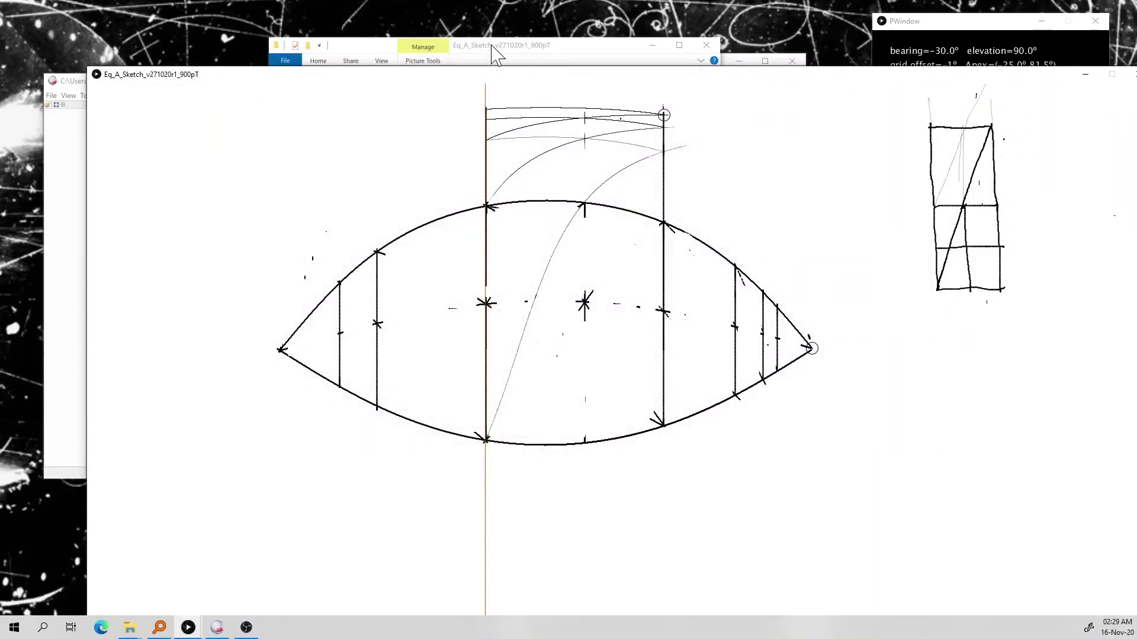
pyautogui.moveTo(497, 52); pyautogui.dragTo(618, 46)
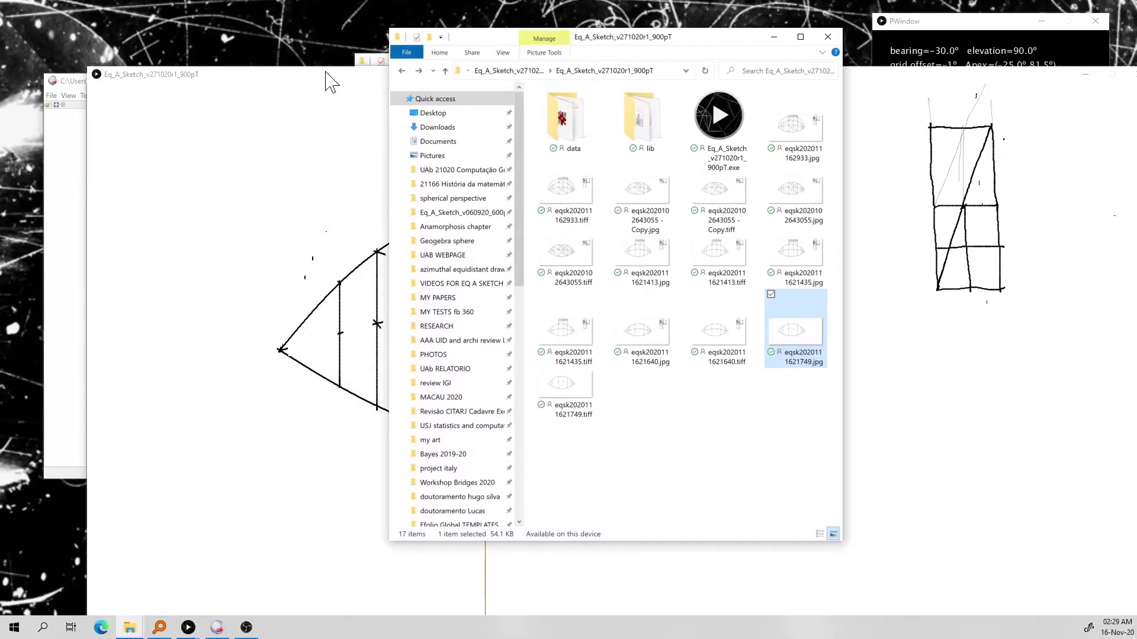
pyautogui.click(329, 82)
pyautogui.moveTo(275, 148)
pyautogui.mouseDown()
pyautogui.moveTo(281, 169)
pyautogui.moveTo(345, 203)
pyautogui.mouseUp()
pyautogui.click(689, 44)
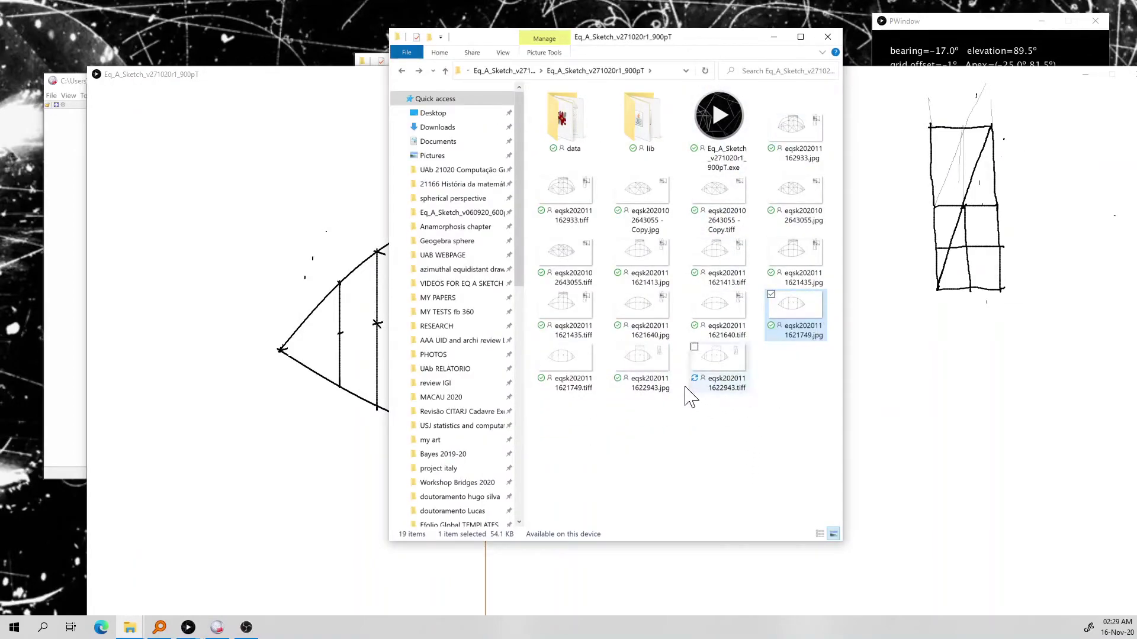
# Step: Open eqsk2020111622943.jpg in FSPViewer with Open with
pyautogui.click(648, 366)
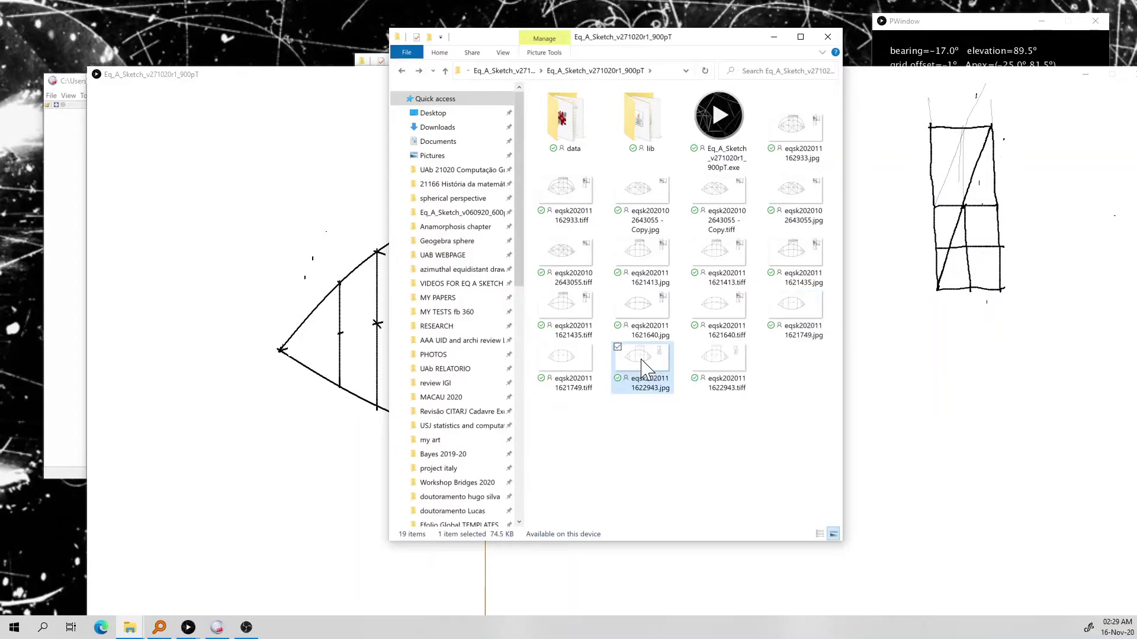
pyautogui.rightClick(644, 367)
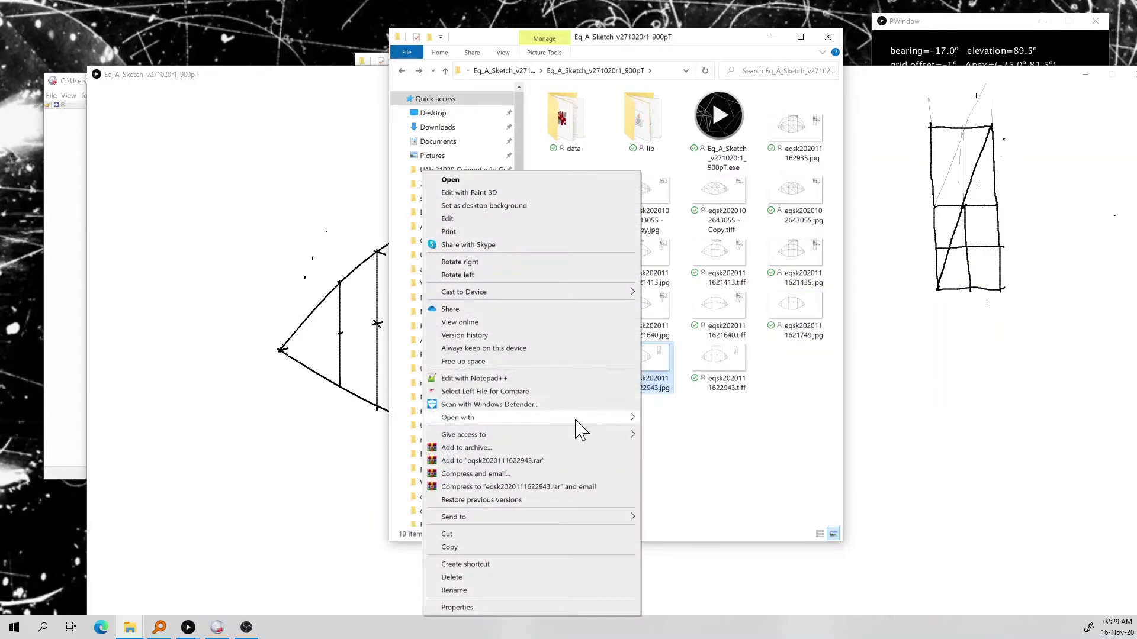
pyautogui.moveTo(575, 420)
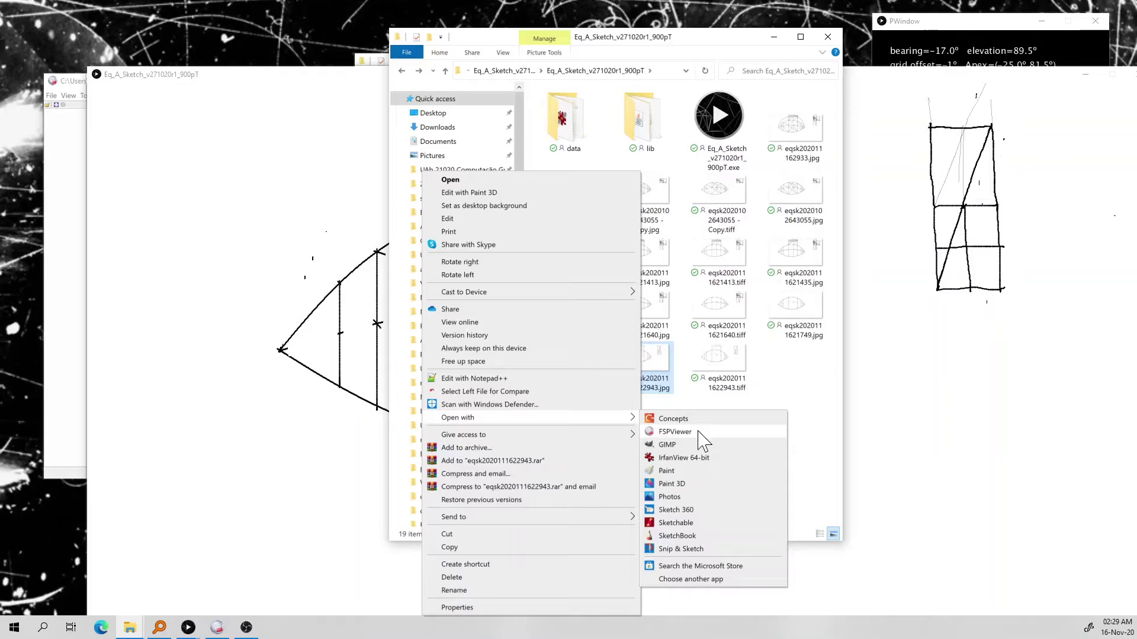
pyautogui.click(675, 432)
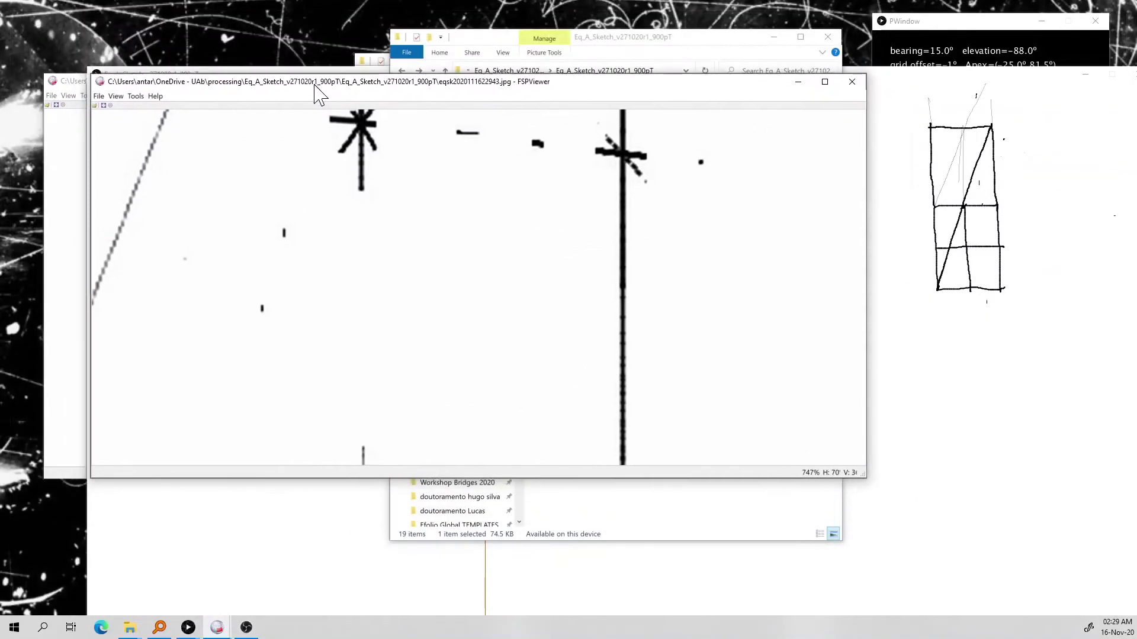
# Step: Zoom out and pan the saved panorama to see the stacked rectangles converging upward
pyautogui.scroll(-5, 451, 226)
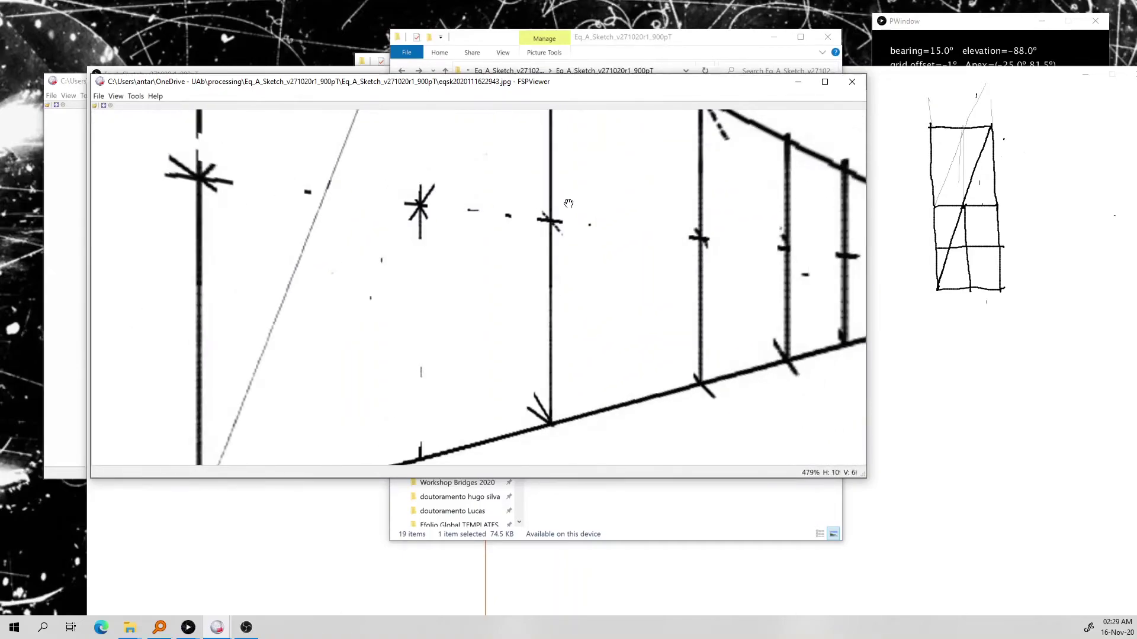
pyautogui.moveTo(560, 209)
pyautogui.mouseDown()
pyautogui.moveTo(693, 263)
pyautogui.moveTo(753, 260)
pyautogui.moveTo(571, 309)
pyautogui.moveTo(564, 289)
pyautogui.mouseUp()
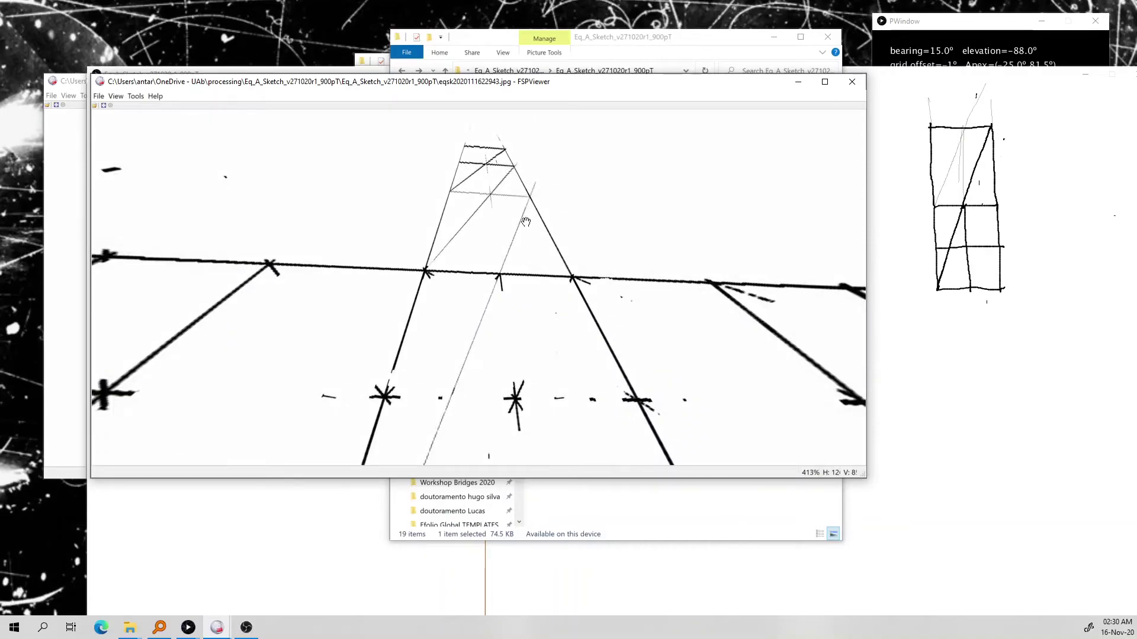
pyautogui.moveTo(515, 357); pyautogui.dragTo(515, 246)
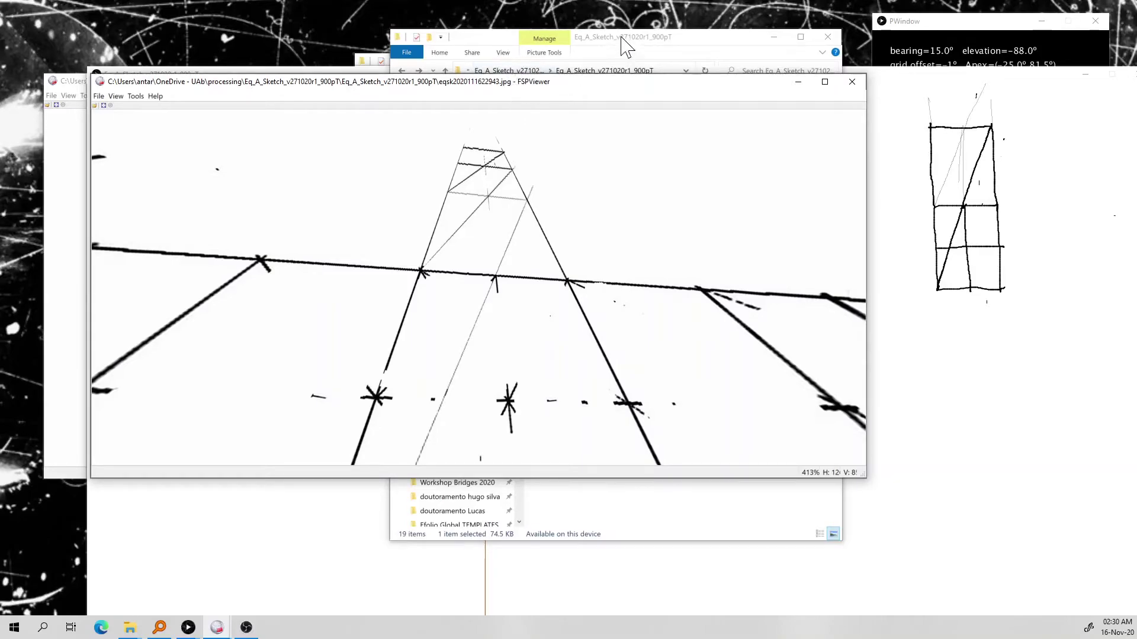
# Step: Move the viewer down-left and bring the sketch window forward, nudging it up
pyautogui.moveTo(434, 86); pyautogui.dragTo(341, 148)
pyautogui.click(333, 75)
pyautogui.moveTo(333, 76); pyautogui.dragTo(340, 49)
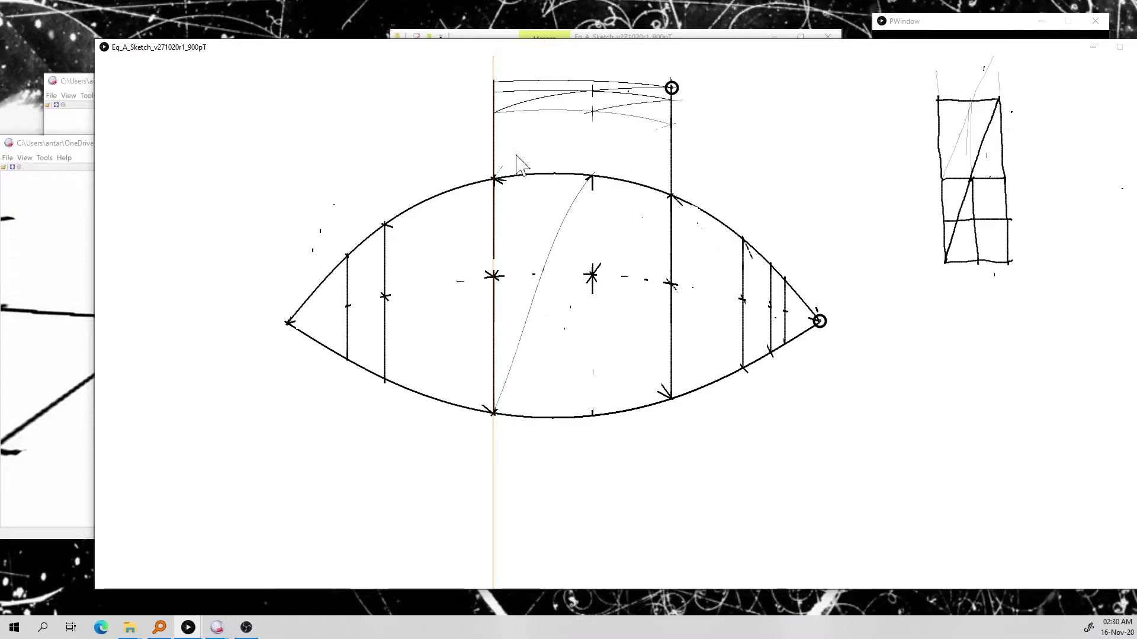
# Step: Check the key help in PWindow, then undo the thin construction curve crossing the lens
pyautogui.click(937, 22)
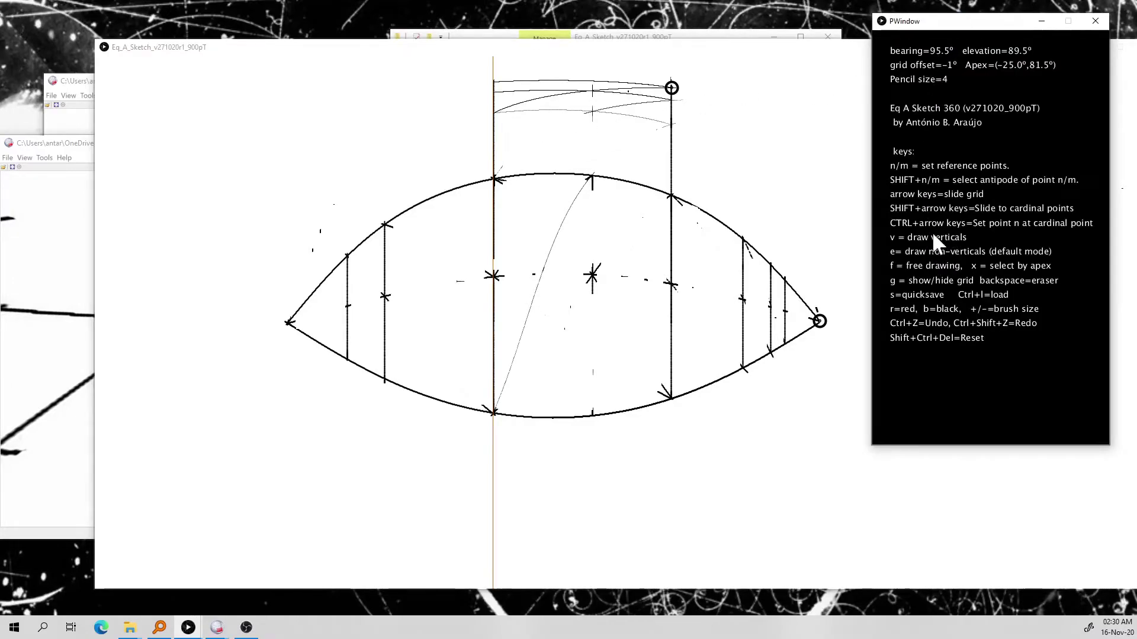
pyautogui.click(613, 57)
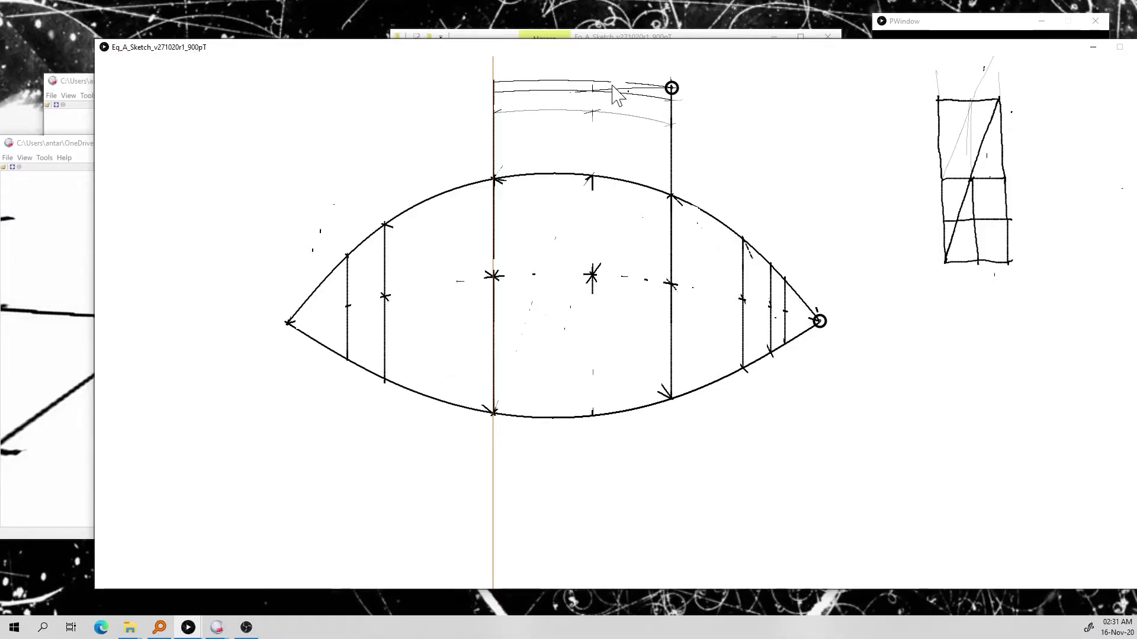
pyautogui.press('ctrl')
# Step: Open the newest sketch image eqsk2020111623122.jpg from File Explorer in FSPViewer
pyautogui.click(624, 37)
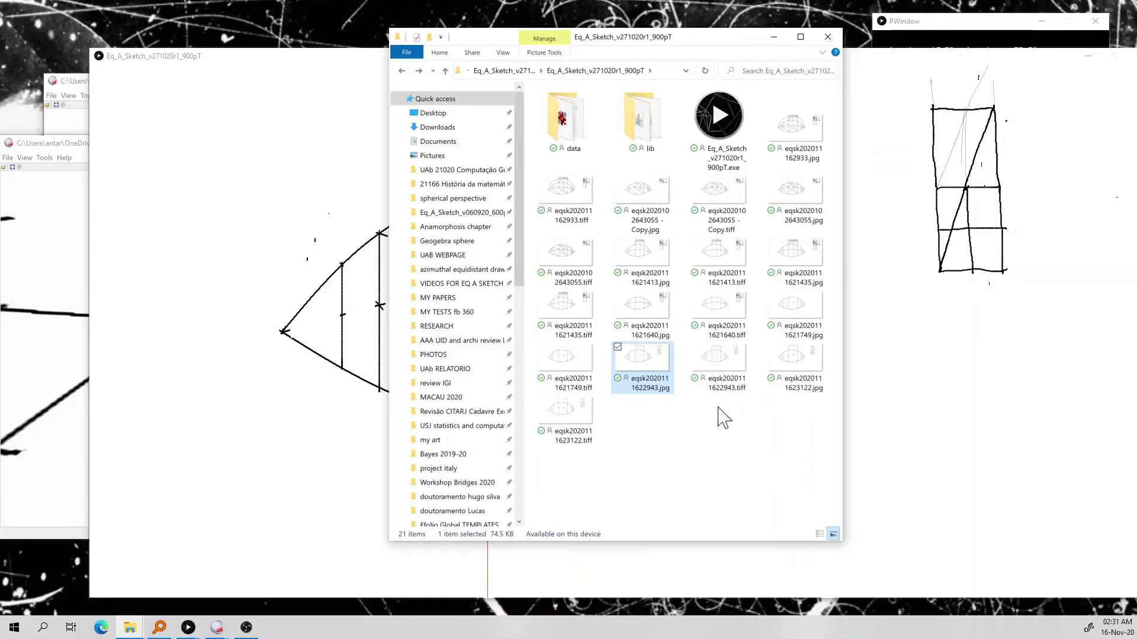
pyautogui.click(651, 430)
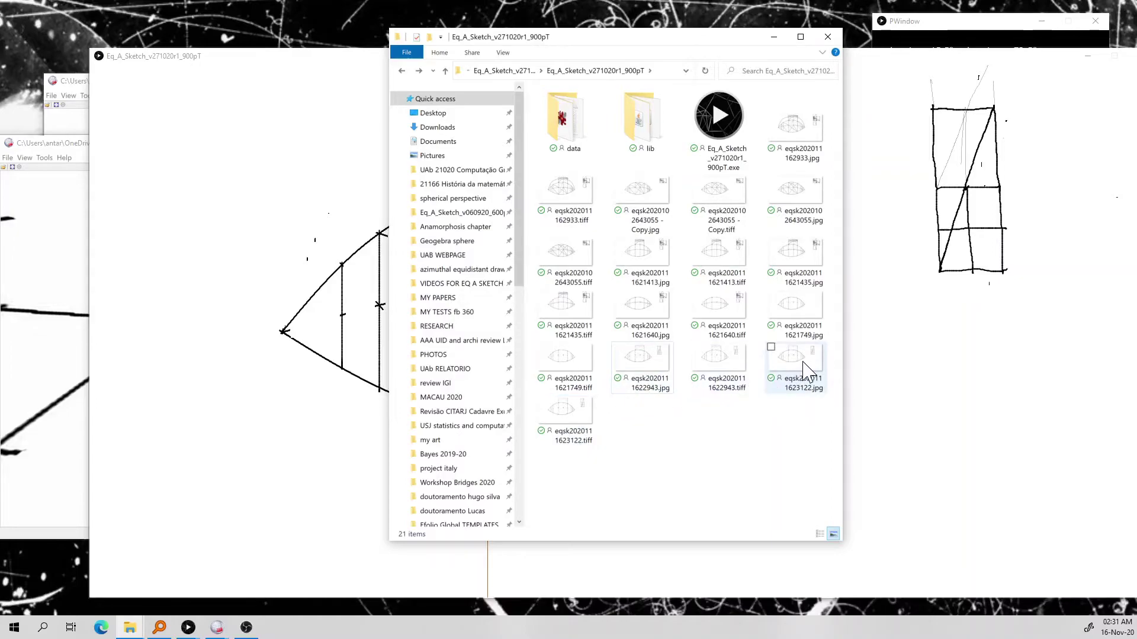
pyautogui.click(808, 372)
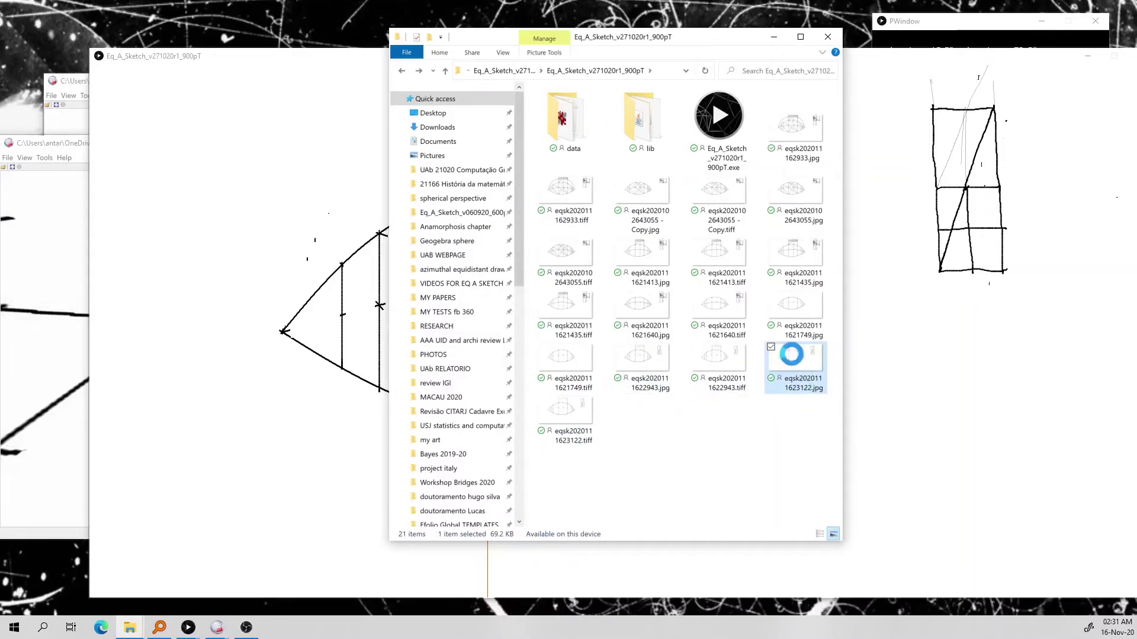
pyautogui.rightClick(797, 364)
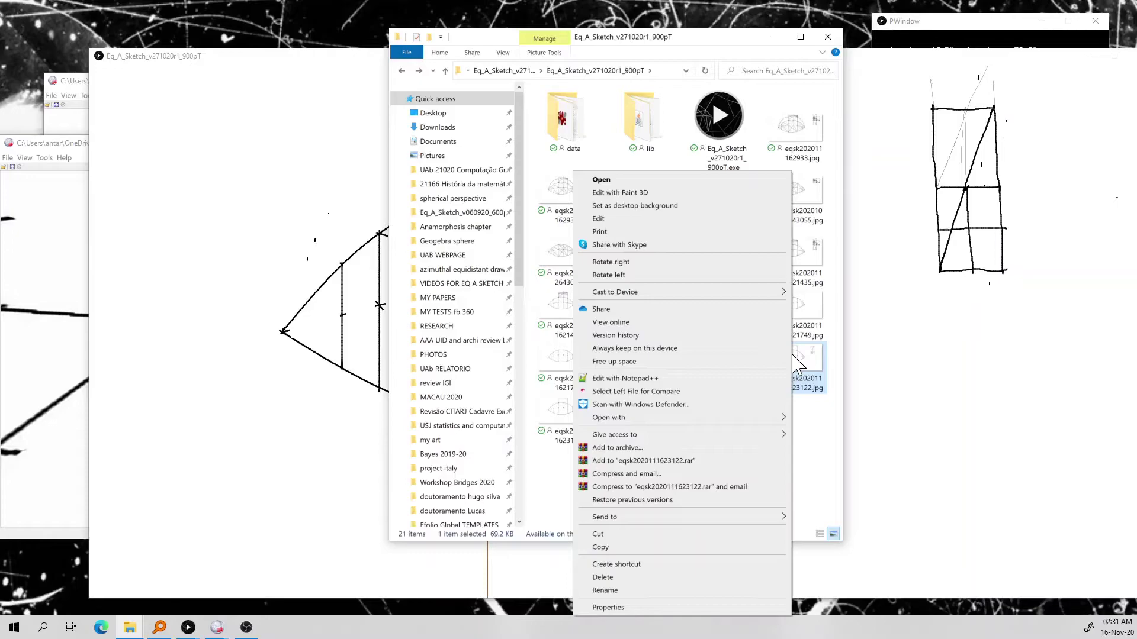
pyautogui.moveTo(640, 418)
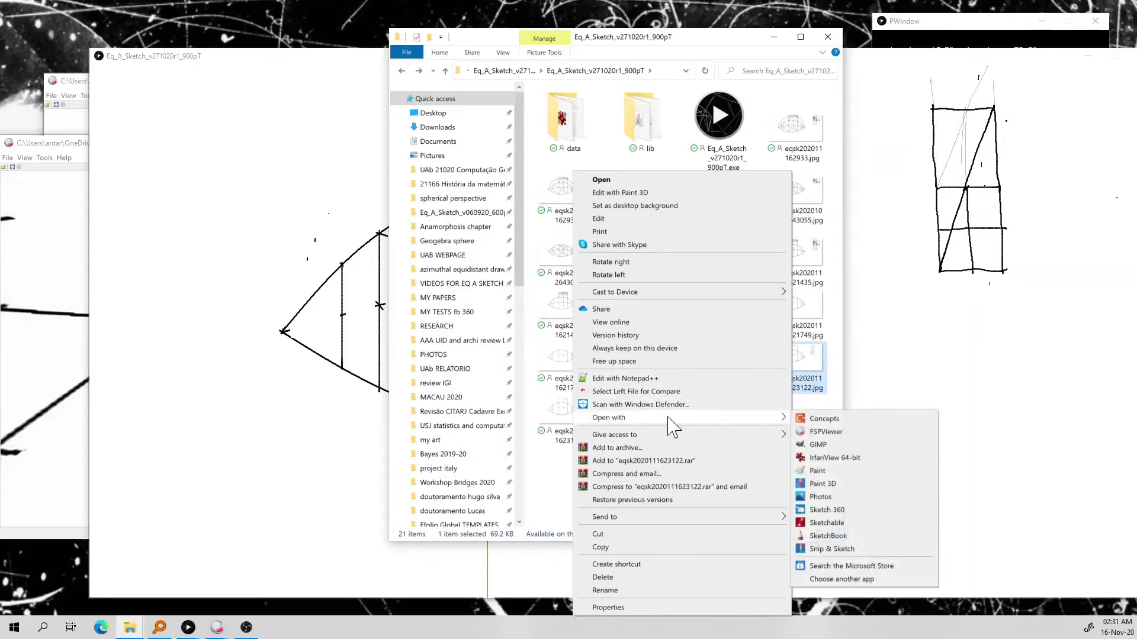
pyautogui.click(846, 433)
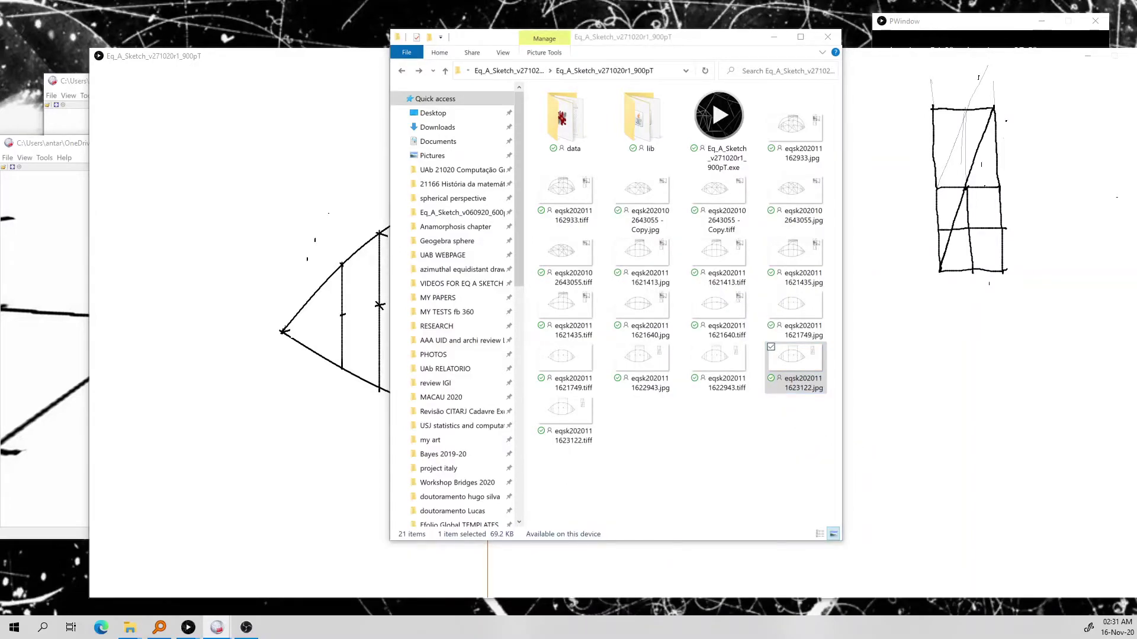
# Step: Zoom out on eqsk2020111623122.jpg and move the FSPViewer window to the lower right
pyautogui.moveTo(520, 18); pyautogui.dragTo(536, 46)
pyautogui.scroll(-3, 524, 128)
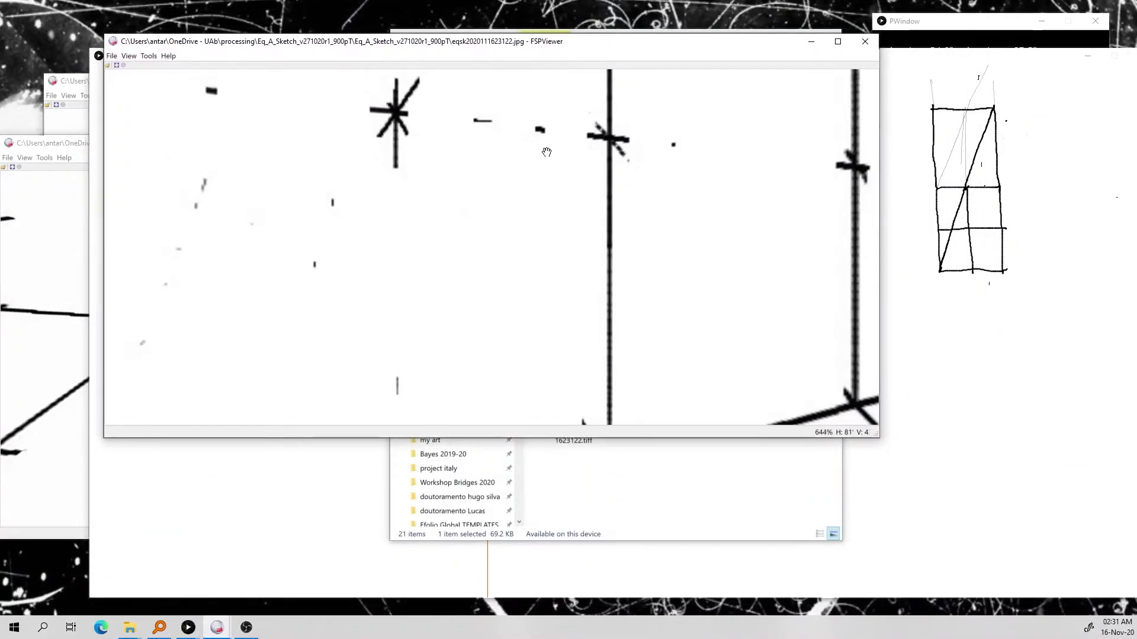
pyautogui.scroll(-3, 551, 159)
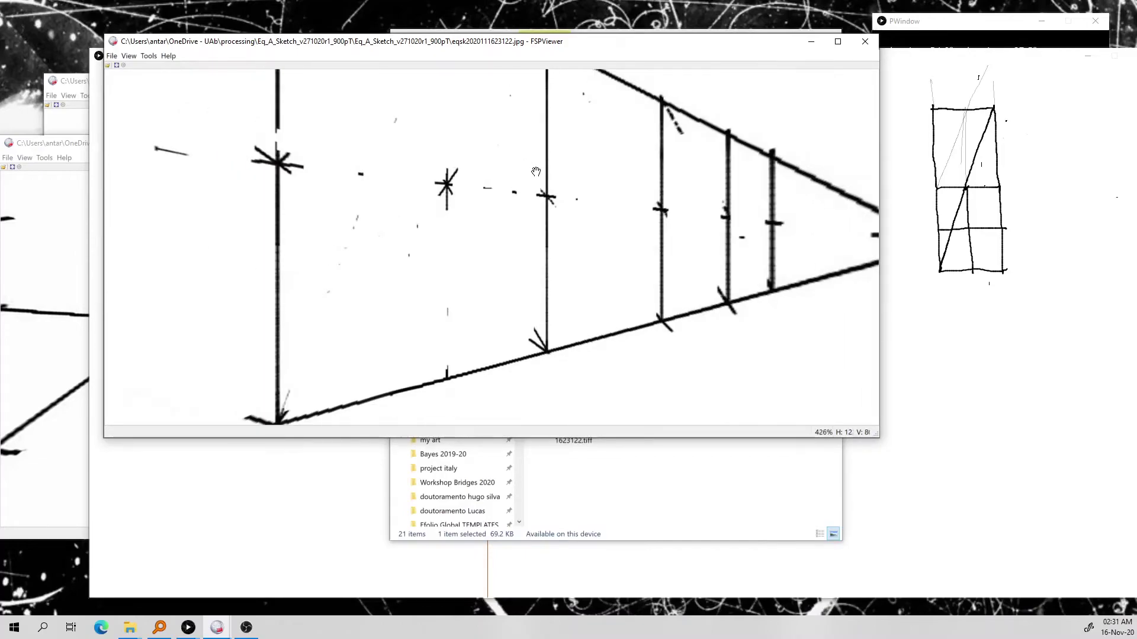
pyautogui.scroll(-2, 467, 141)
pyautogui.scroll(3, 480, 170)
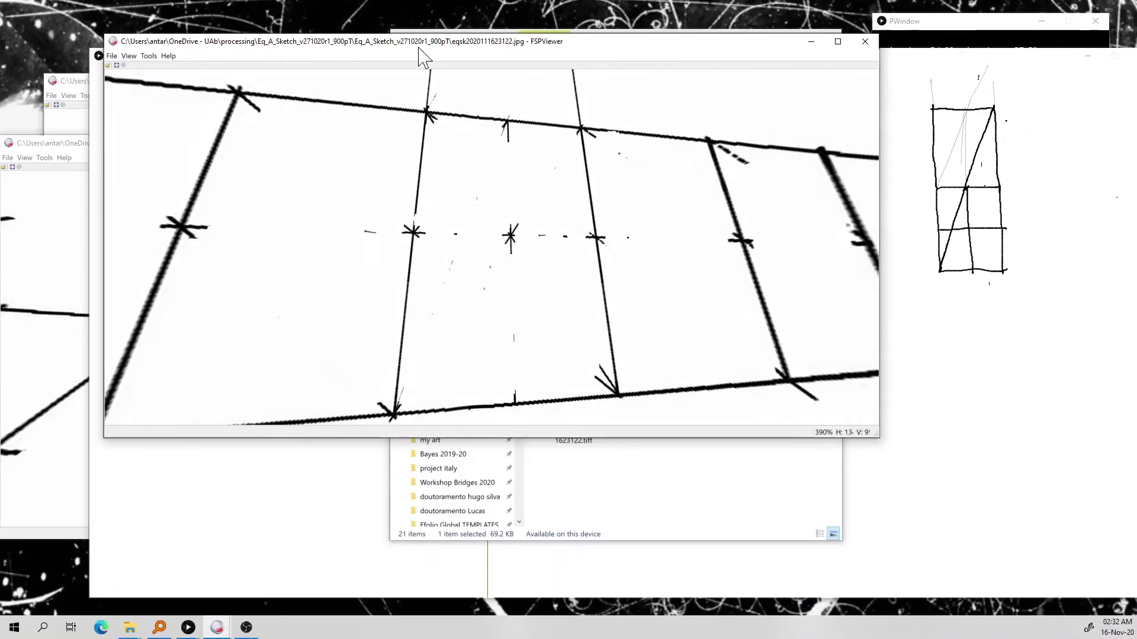
pyautogui.moveTo(419, 47)
pyautogui.mouseDown()
pyautogui.moveTo(555, 114)
pyautogui.moveTo(648, 181)
pyautogui.mouseUp()
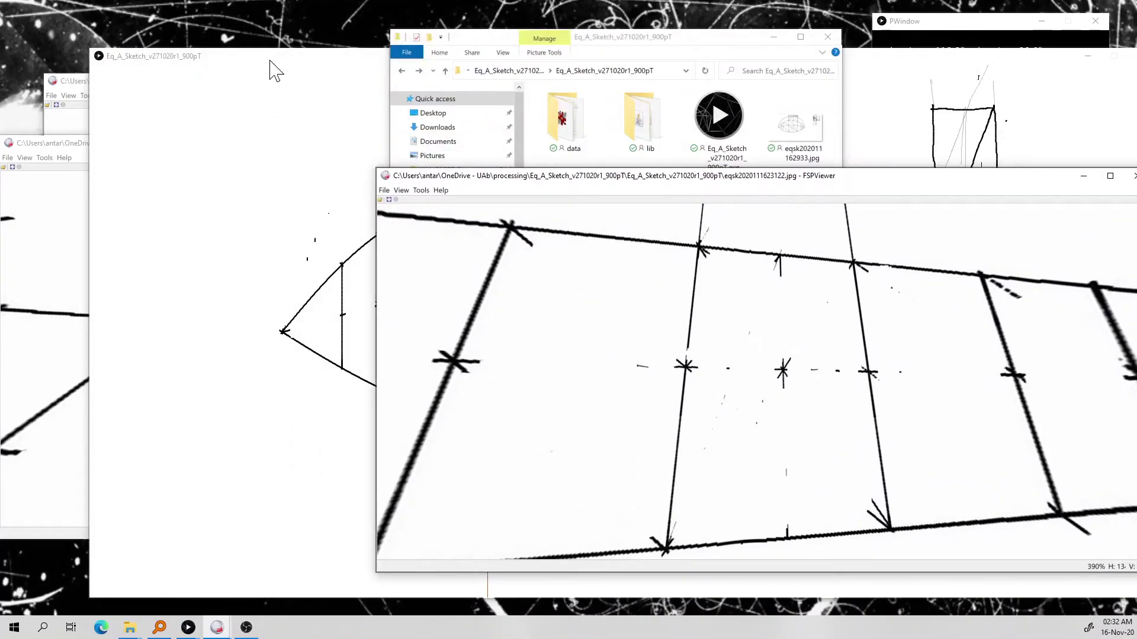
# Step: Bring the Eq A Sketch 360 window forward and shift it left to show the lens drawing
pyautogui.click(274, 69)
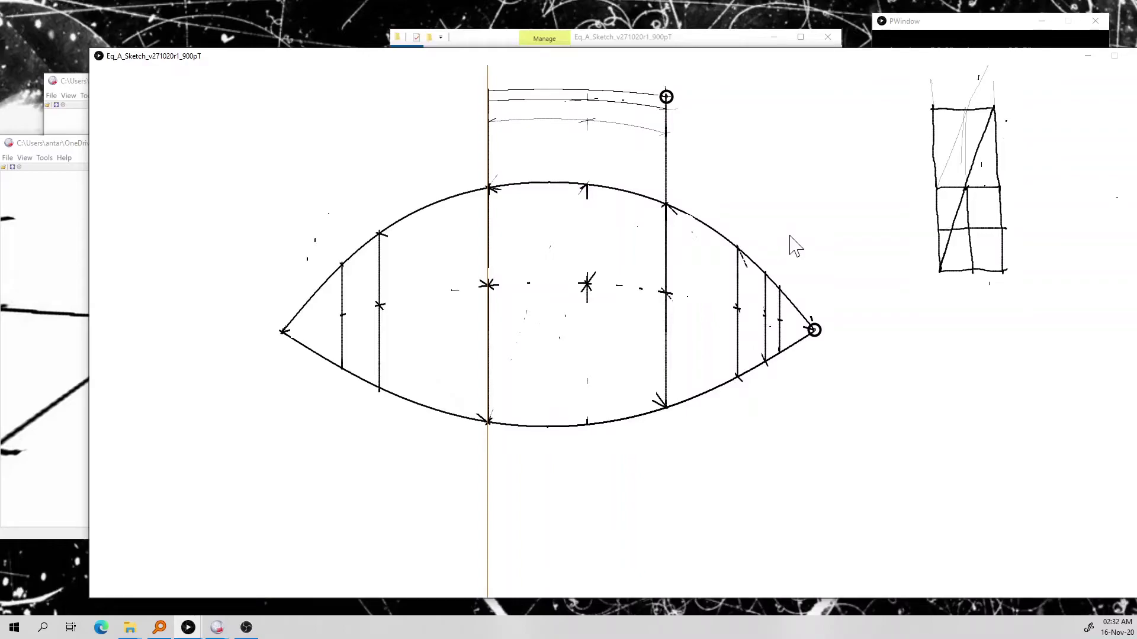
pyautogui.moveTo(449, 65); pyautogui.dragTo(408, 59)
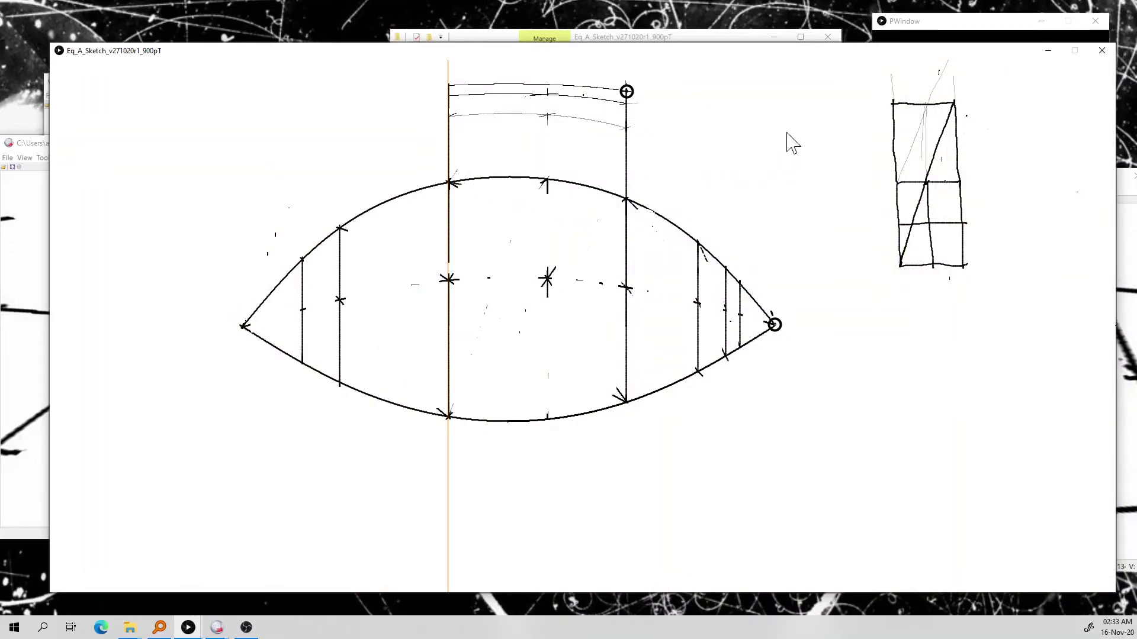
# Step: Place guide points right of and below the lens to generate the converging curve grid
pyautogui.click(729, 140)
pyautogui.click(894, 313)
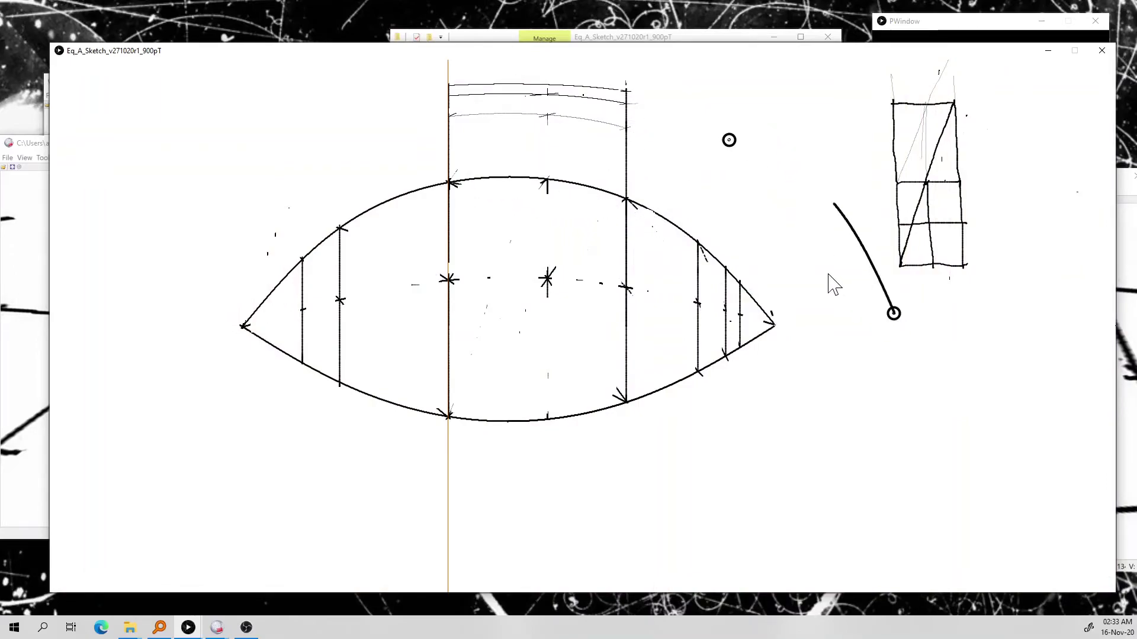
pyautogui.click(726, 221)
pyautogui.click(883, 324)
pyautogui.click(840, 248)
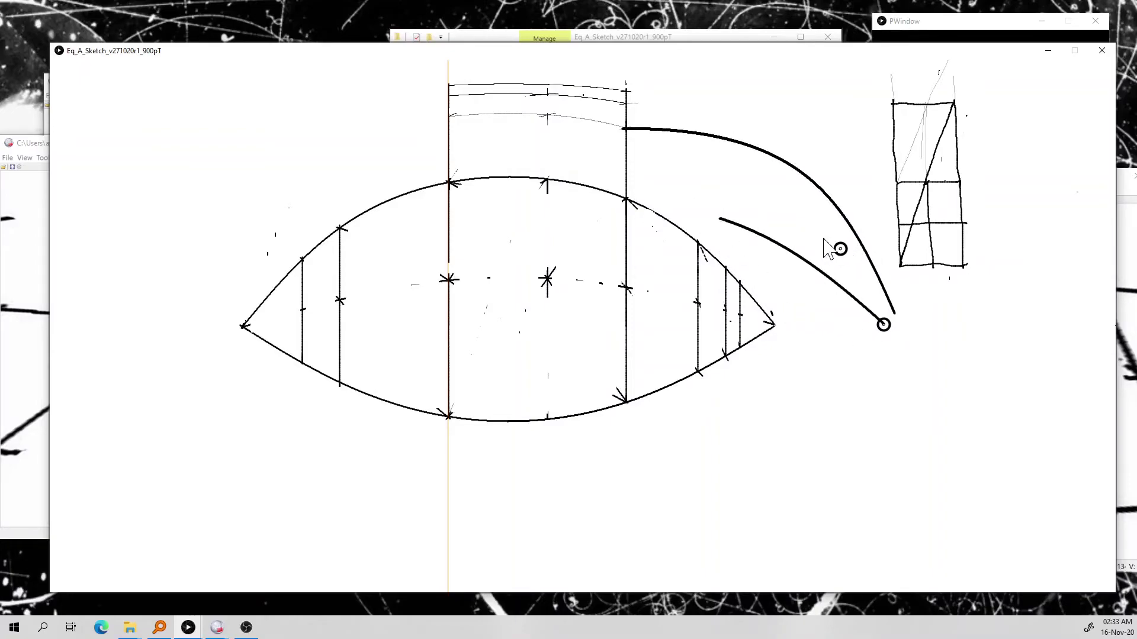
pyautogui.click(476, 516)
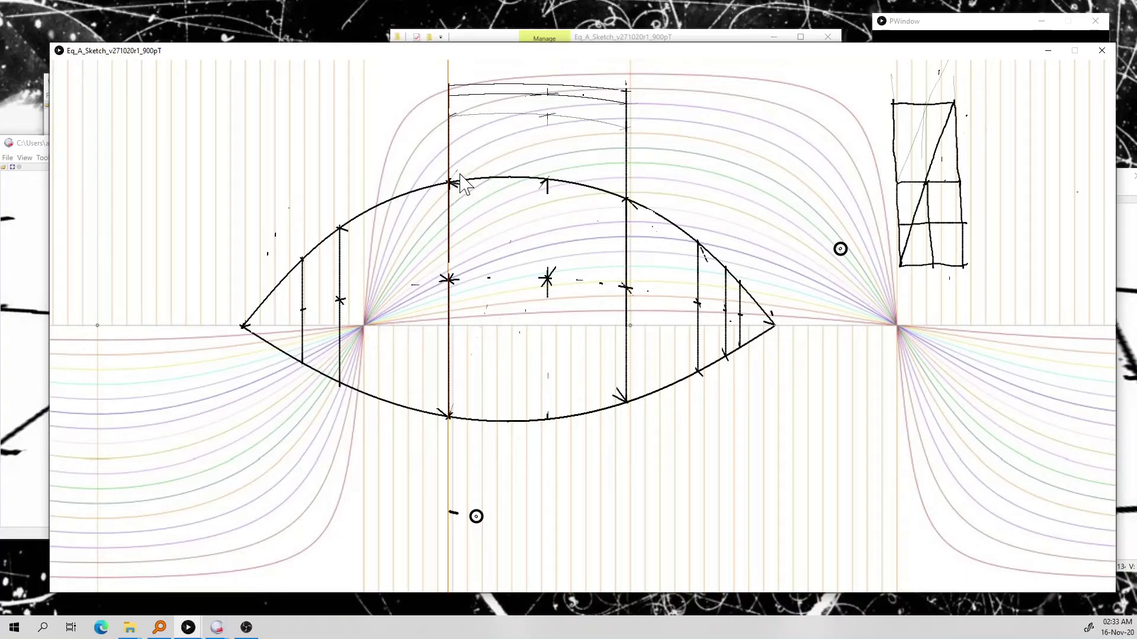
# Step: Draw freehand strokes up from the upper-left node, then undo the long curve with Ctrl+Z
pyautogui.moveTo(461, 177)
pyautogui.mouseDown()
pyautogui.moveTo(450, 184)
pyautogui.moveTo(476, 157)
pyautogui.mouseUp()
pyautogui.moveTo(460, 180); pyautogui.dragTo(550, 132)
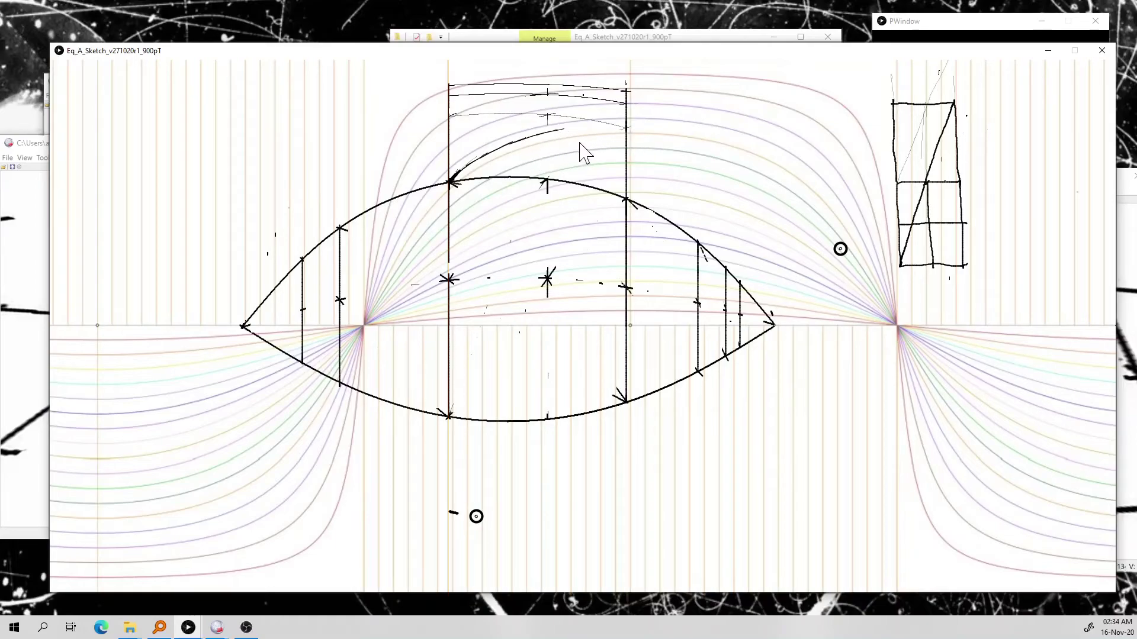
pyautogui.press('ctrl')
pyautogui.hotkey('ctrl', 'z')
pyautogui.hotkey('ctrl', 'z')
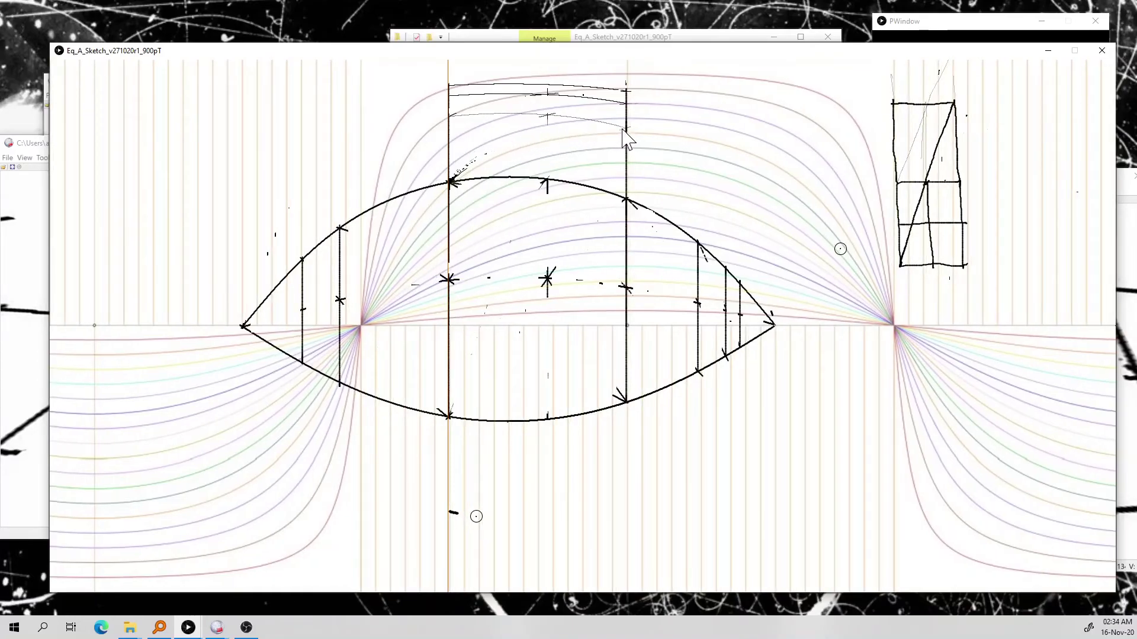
# Step: Trace over the faint stroke to make a solid curve rising toward the right vertical's top
pyautogui.moveTo(452, 179)
pyautogui.mouseDown()
pyautogui.moveTo(518, 142)
pyautogui.moveTo(626, 129)
pyautogui.mouseUp()
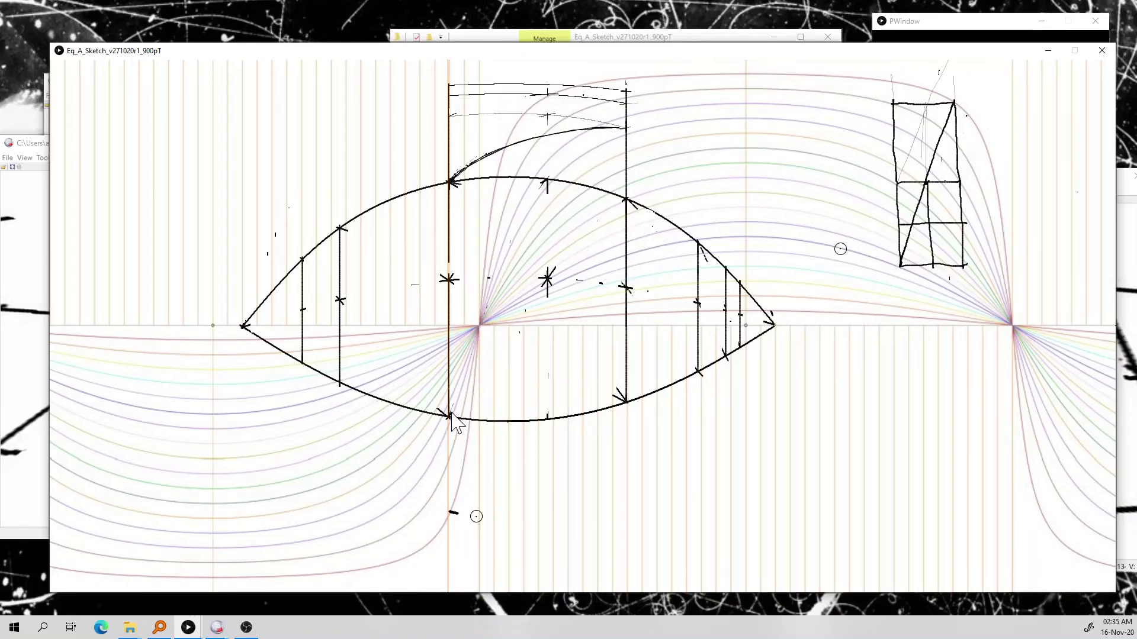
# Step: Draw a curve up from the lower-left node, then bring FSPViewer forward to view the wall
pyautogui.moveTo(451, 417); pyautogui.dragTo(477, 329)
pyautogui.moveTo(501, 271)
pyautogui.mouseDown()
pyautogui.moveTo(518, 218)
pyautogui.moveTo(565, 159)
pyautogui.moveTo(542, 182)
pyautogui.moveTo(616, 130)
pyautogui.mouseUp()
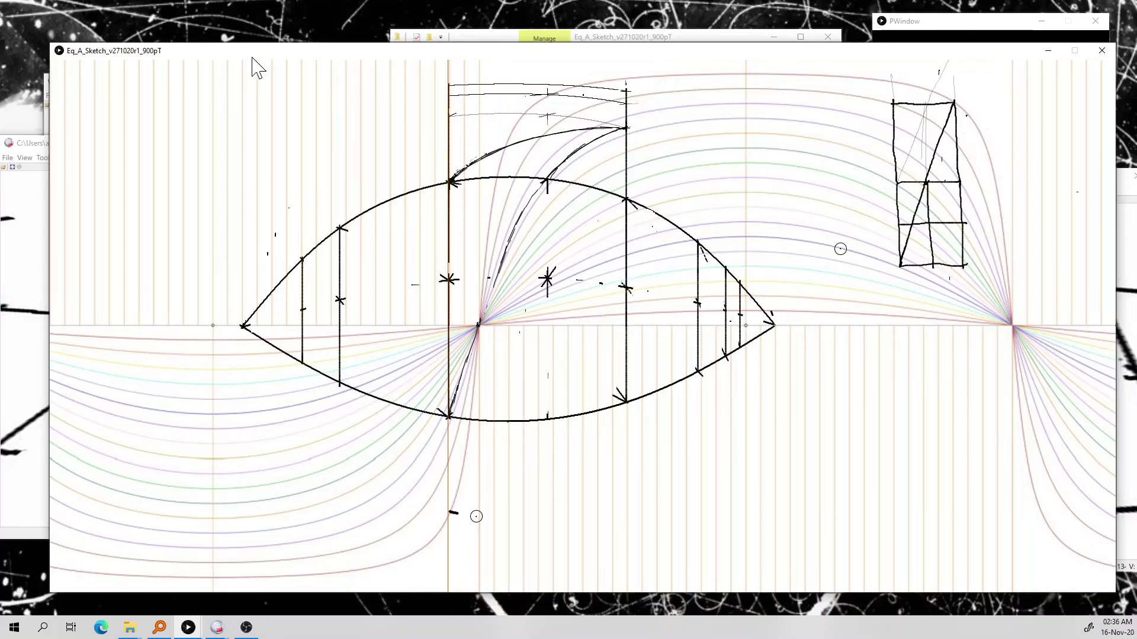
pyautogui.moveTo(252, 58); pyautogui.dragTo(178, 117)
pyautogui.moveTo(91, 145); pyautogui.dragTo(249, 119)
pyautogui.moveTo(570, 290); pyautogui.dragTo(597, 266)
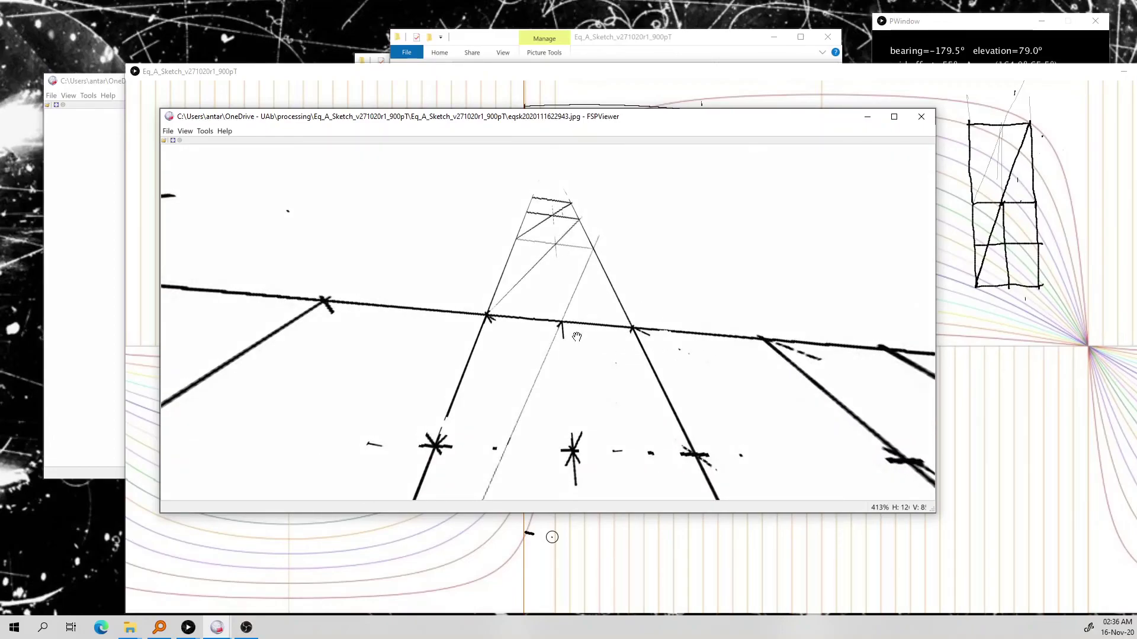